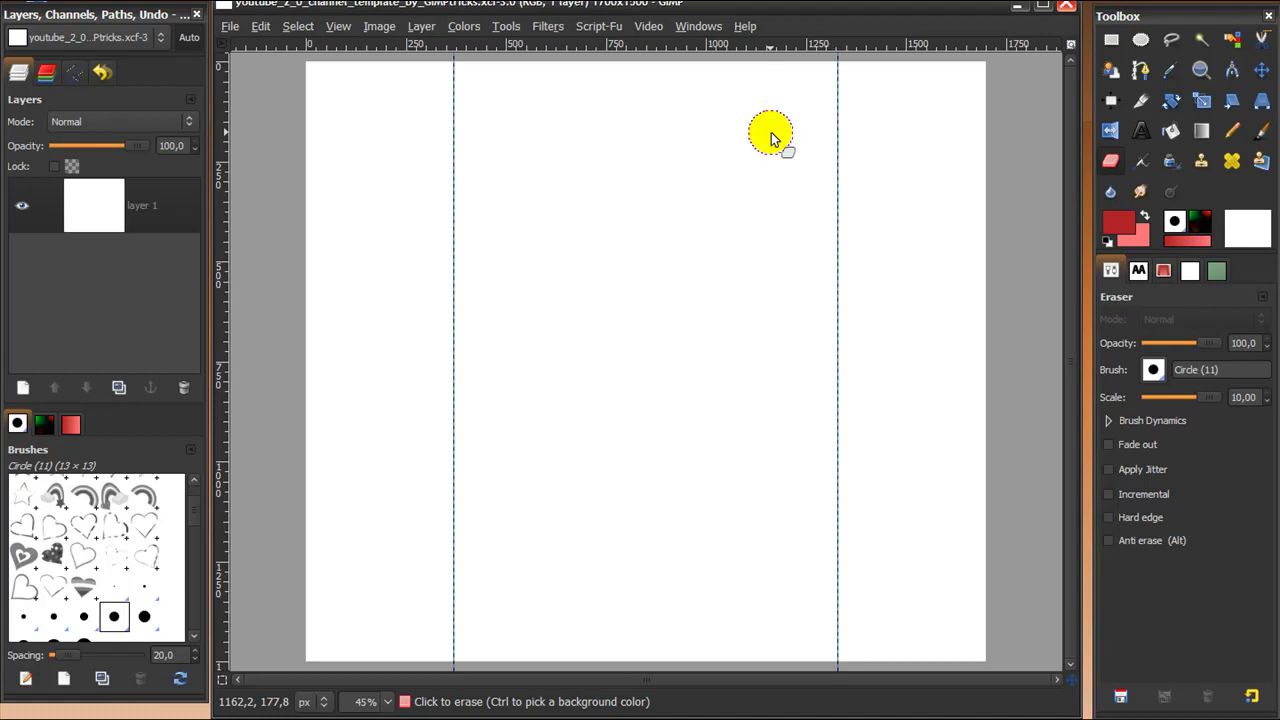
Open the Change Foreground Color dialog, which shows the colour b52626.
click(1110, 228)
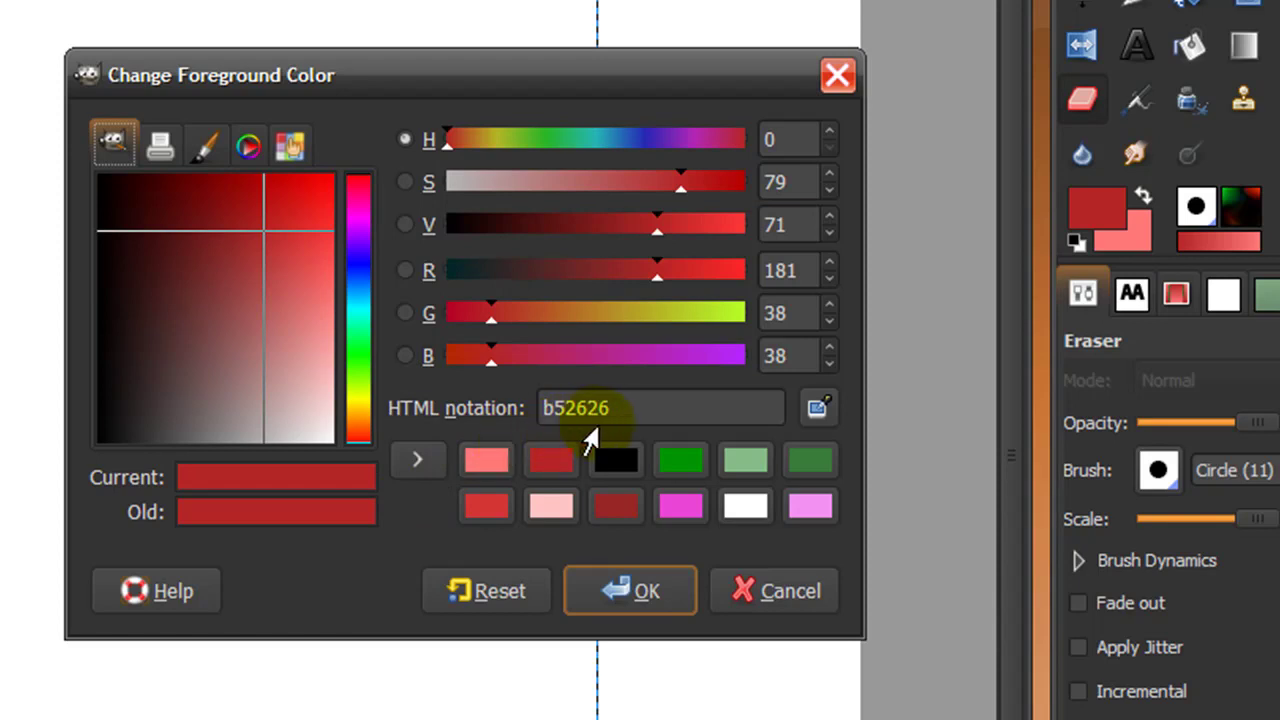
Set the foreground colour to b52626 and the background colour to ff7878.
click(627, 591)
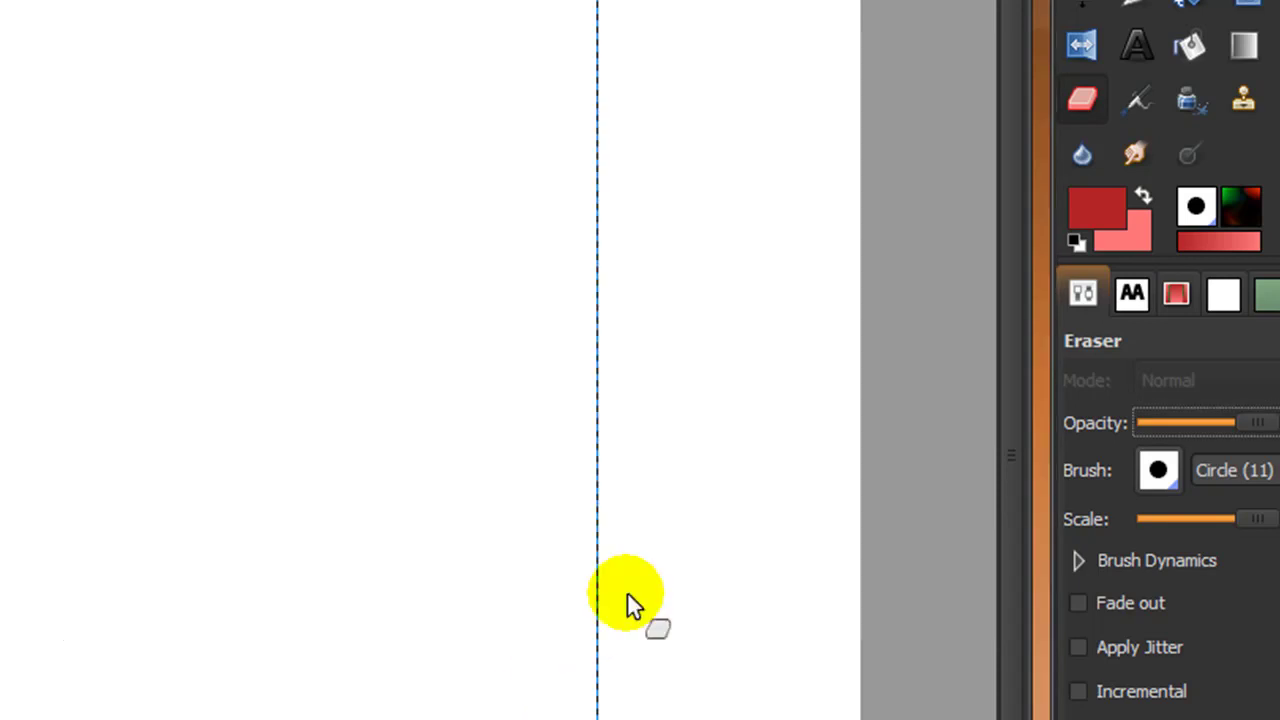
click(1108, 255)
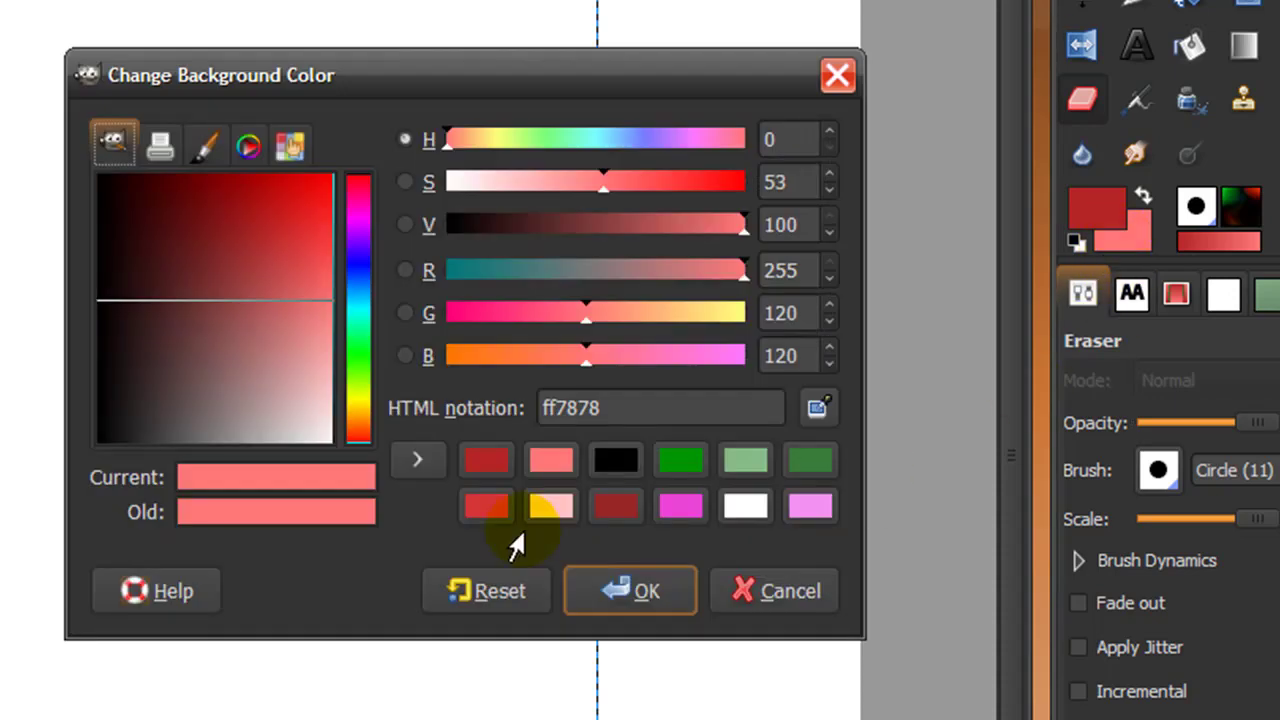
click(615, 600)
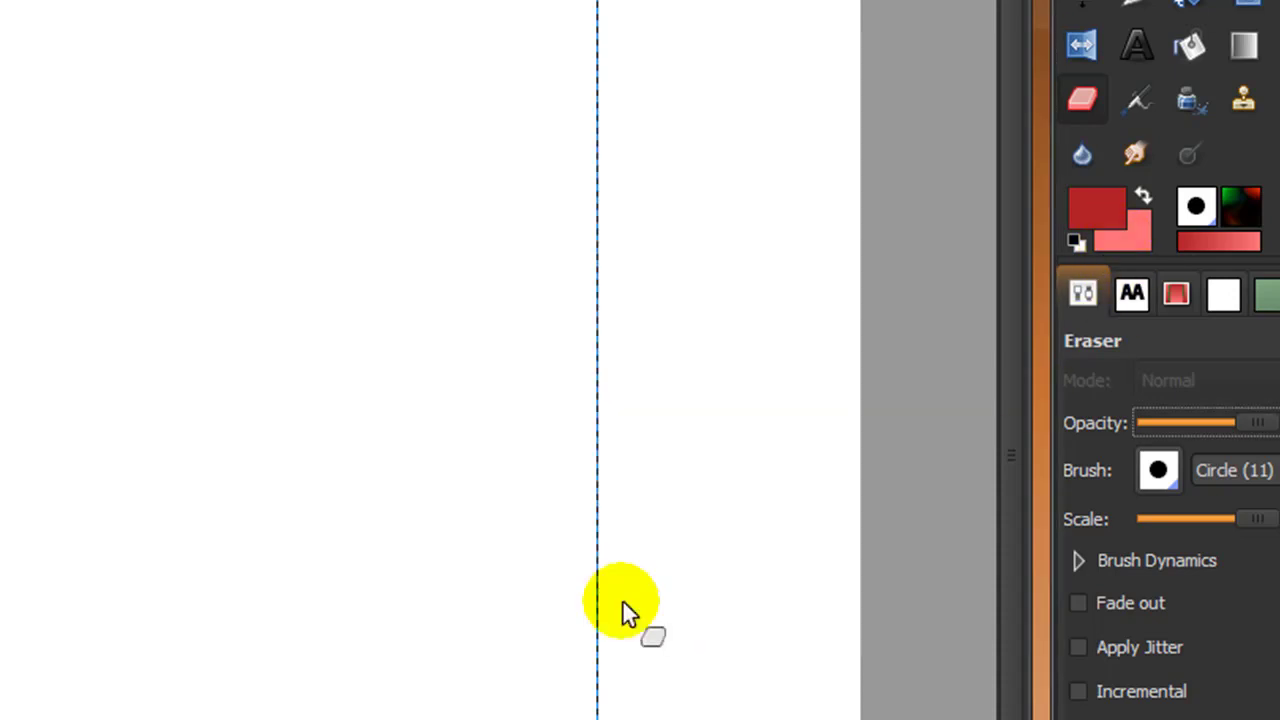
Fill the canvas with a linear Blend gradient dragged from bottom to top.
click(1218, 70)
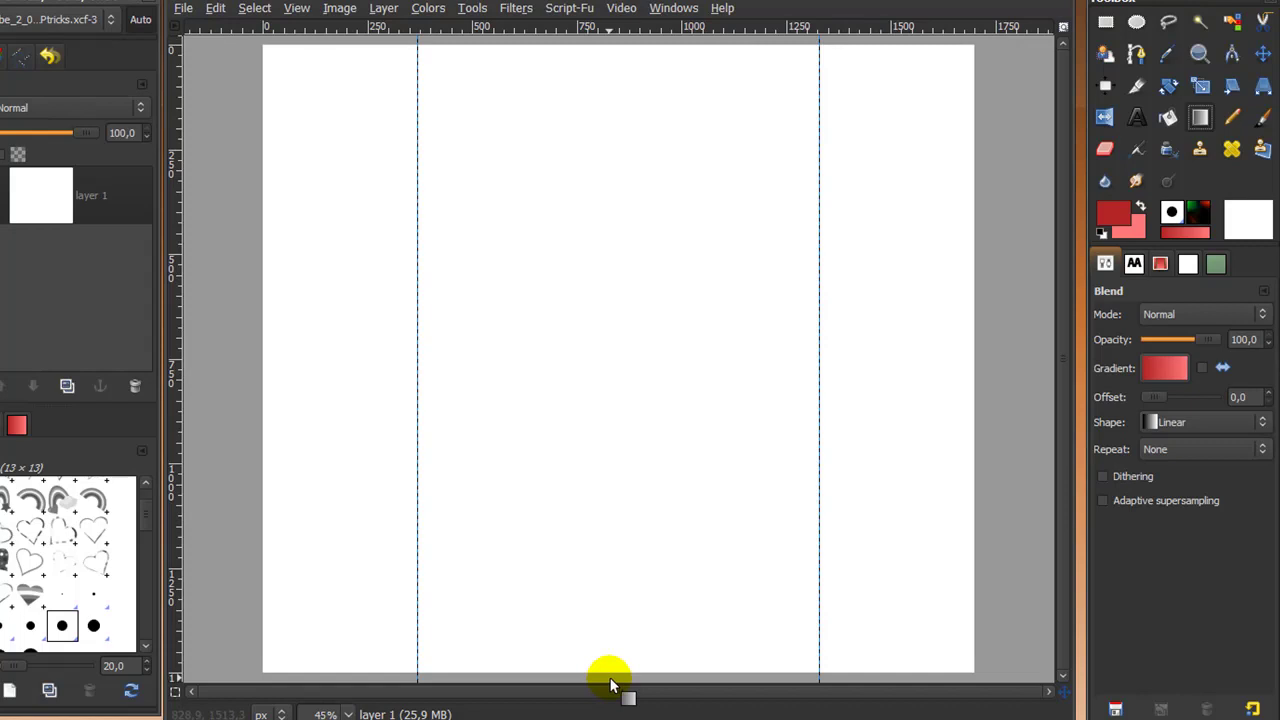
drag(612, 684, 631, 38)
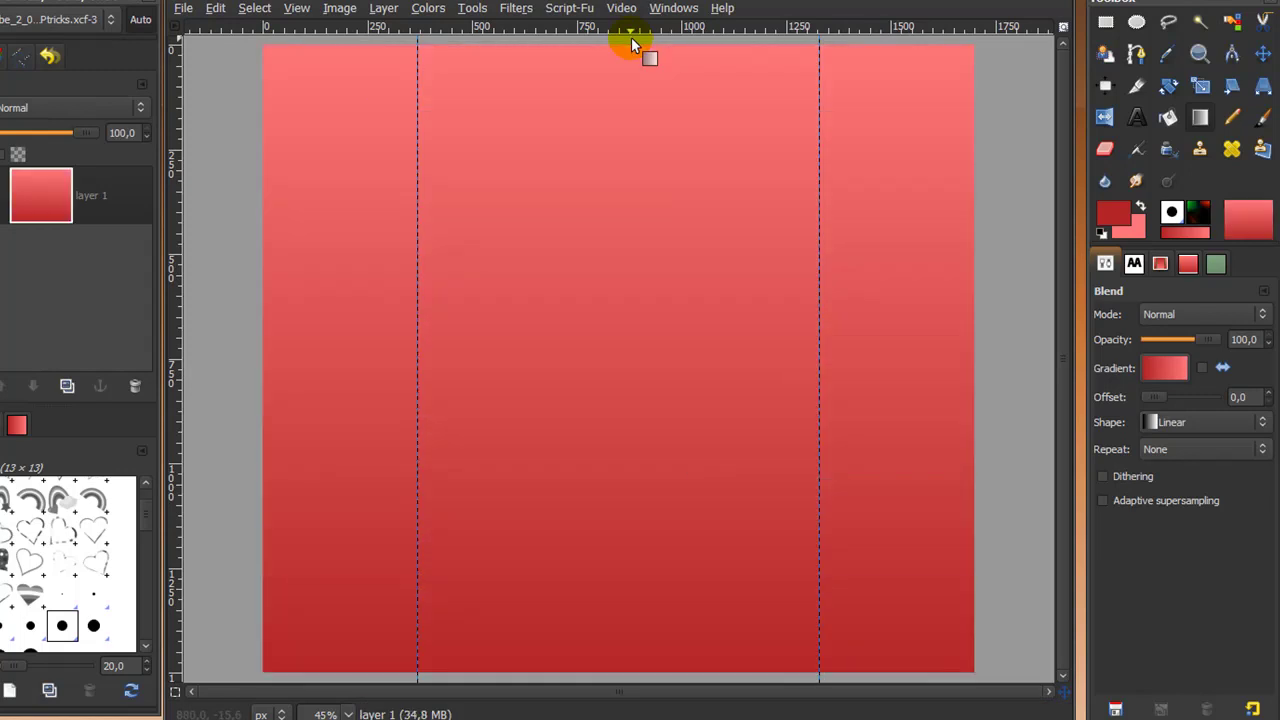
click(1105, 22)
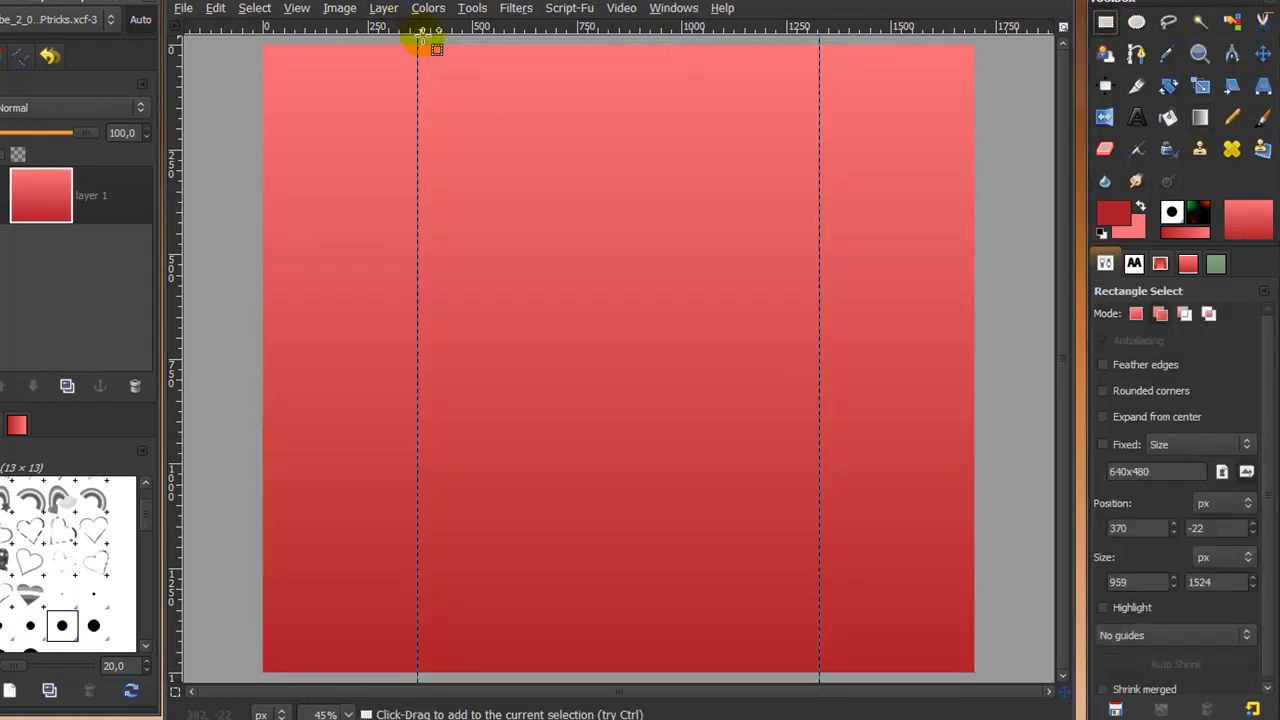
Select the column between the guides, add a 'foreground' layer, and fill it with a top-to-bottom gradient.
drag(418, 33, 816, 688)
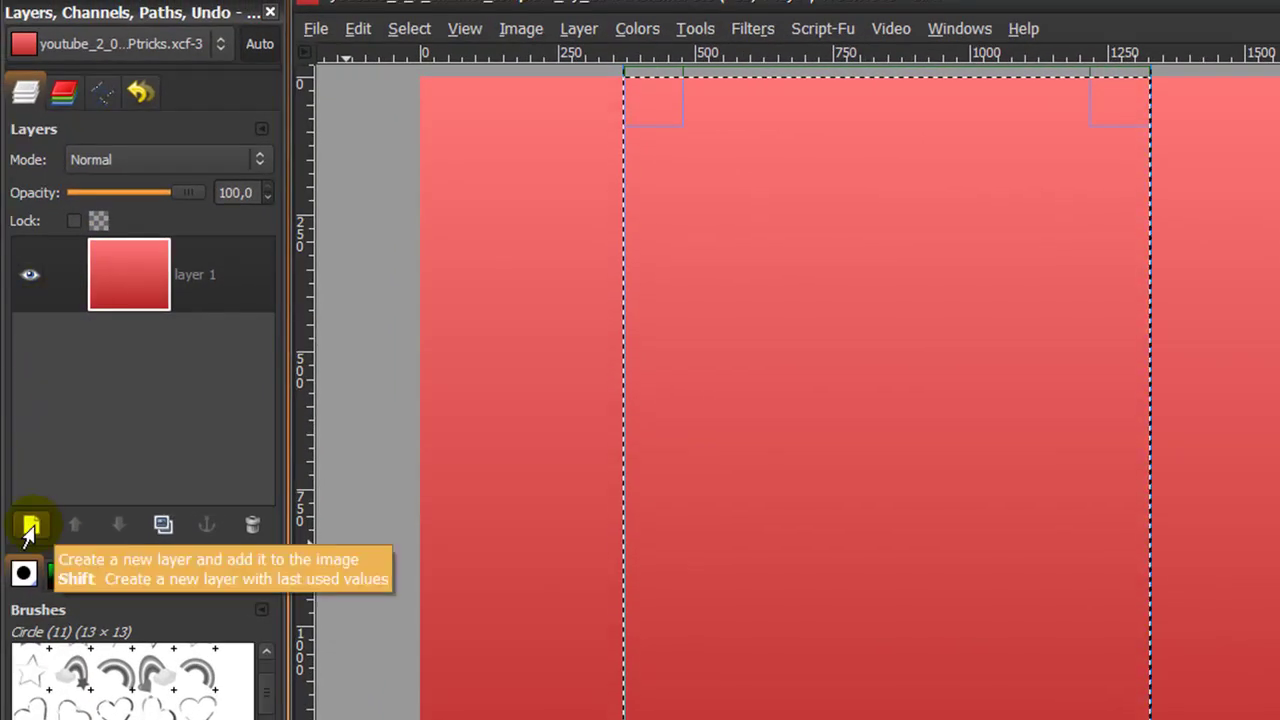
click(29, 527)
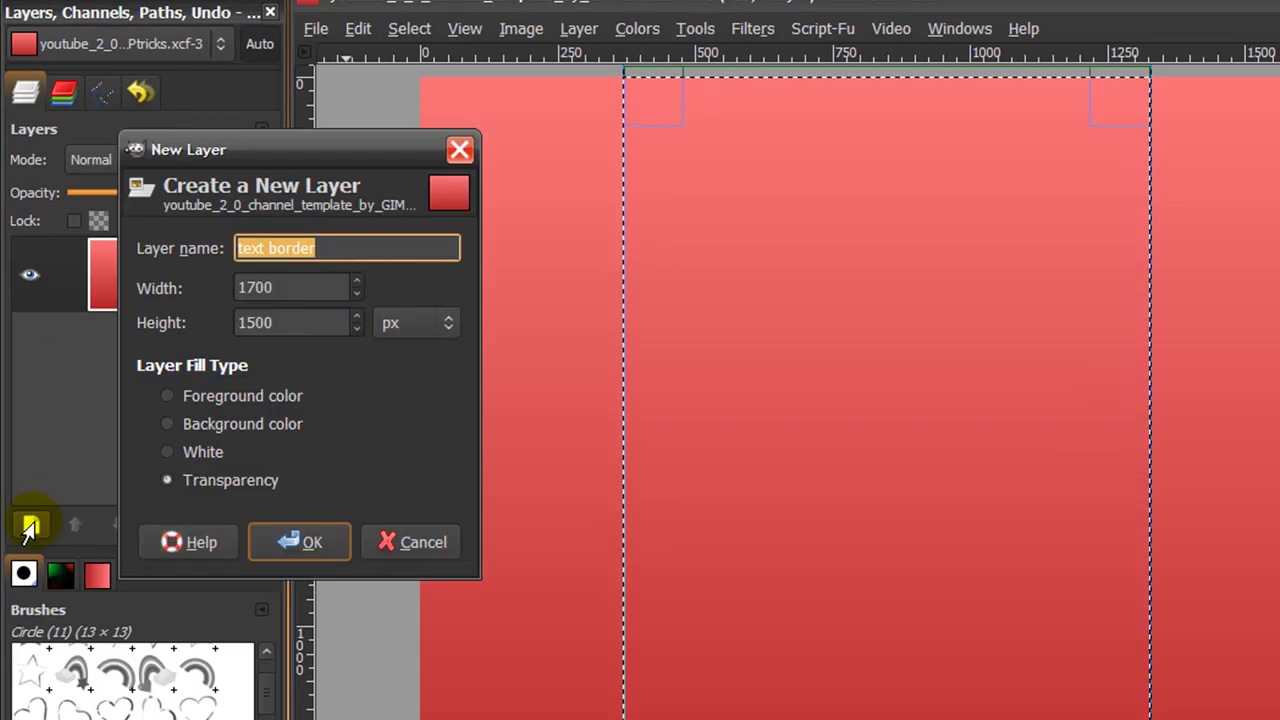
text(foreground)
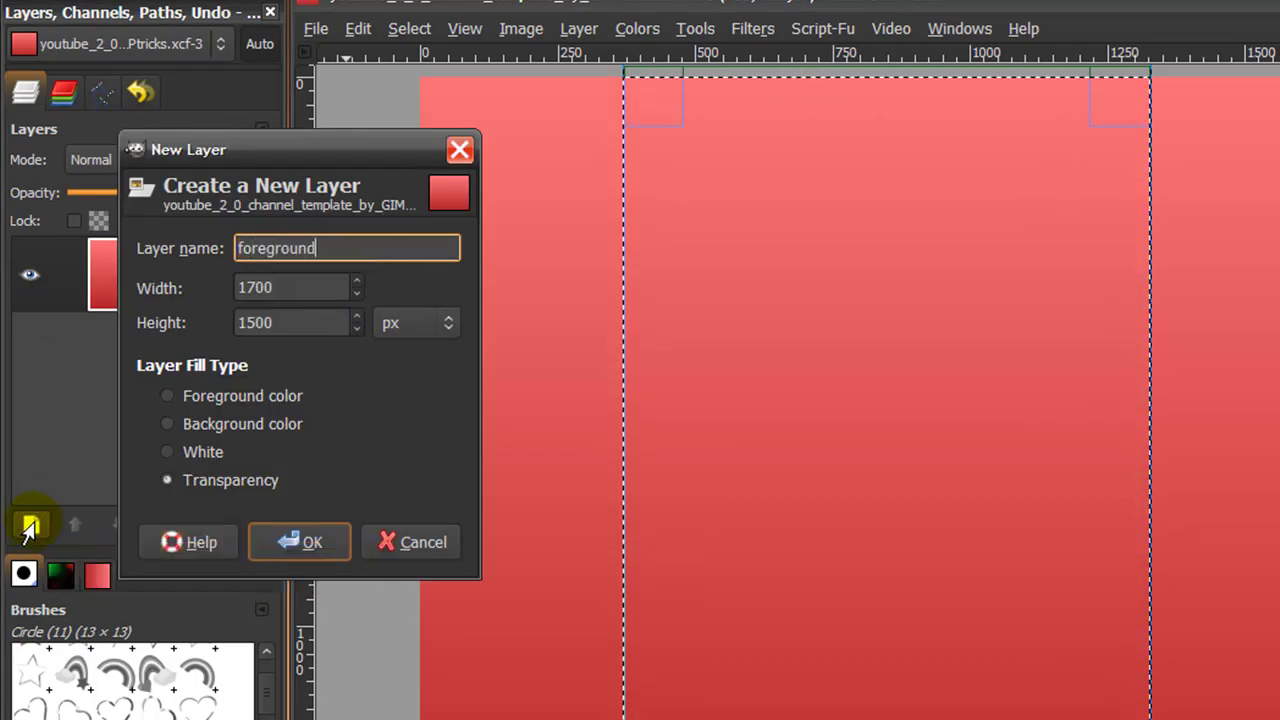
key(Return)
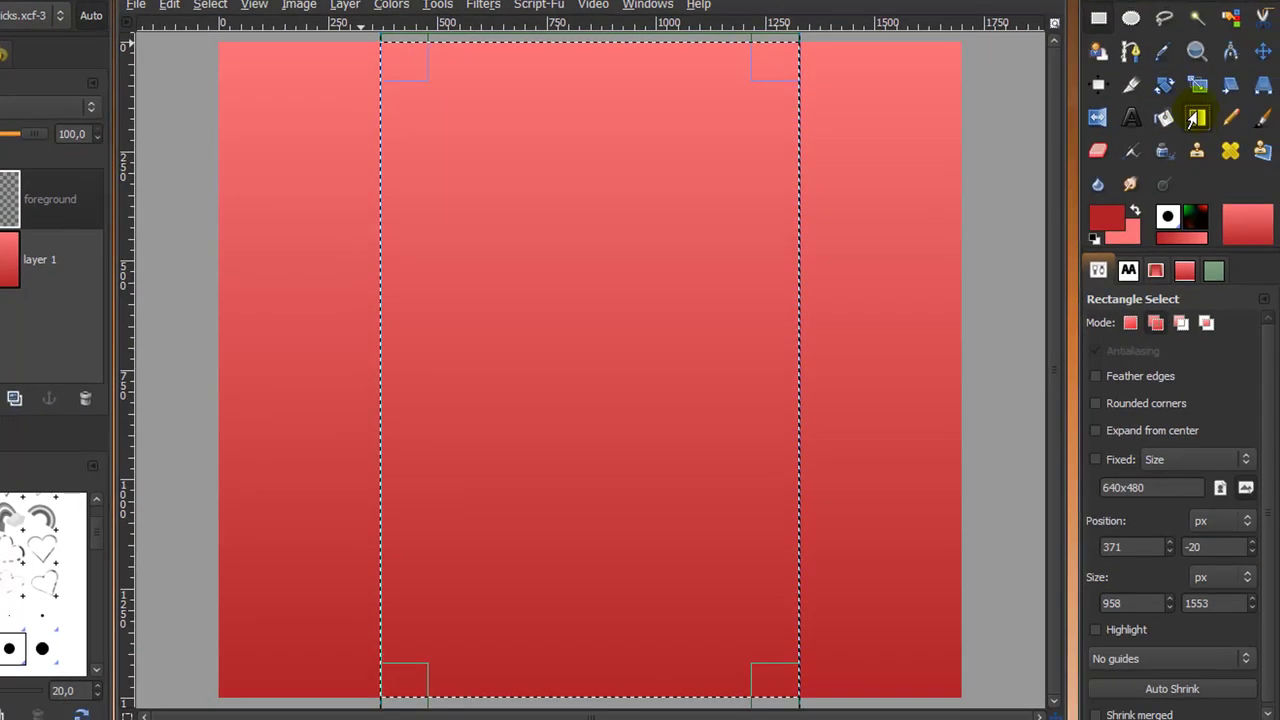
click(1197, 116)
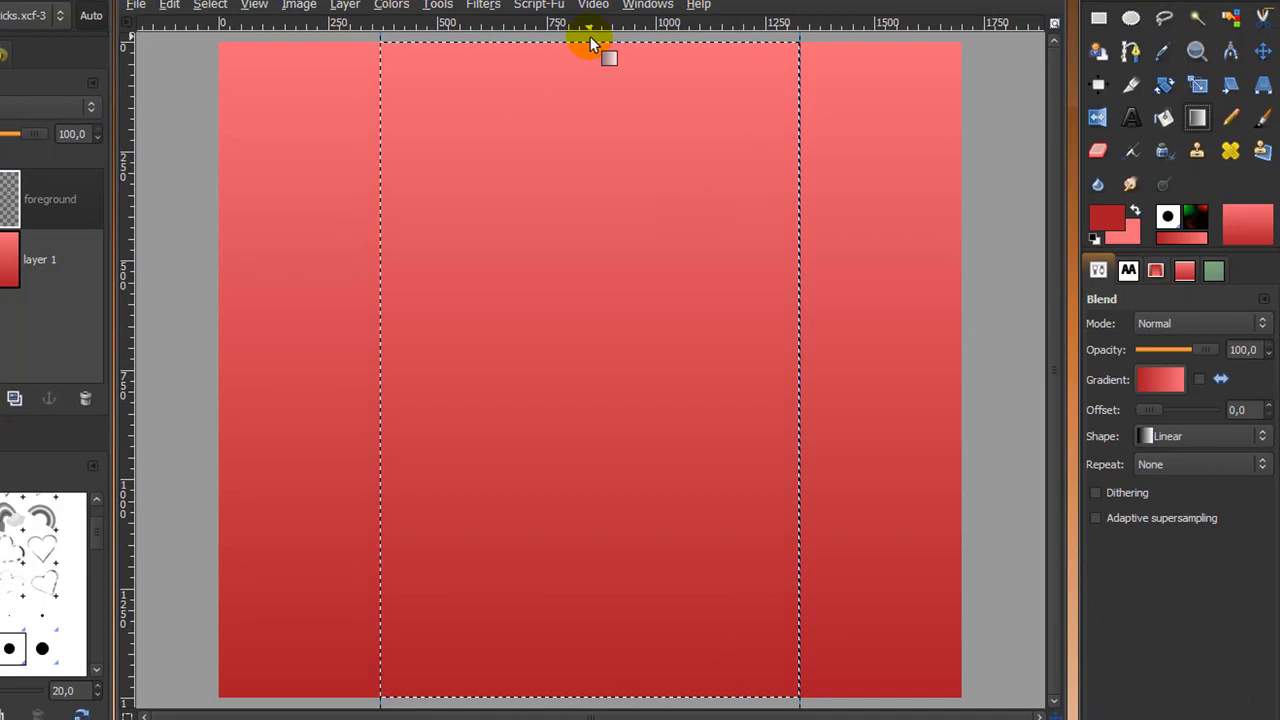
drag(590, 46, 578, 710)
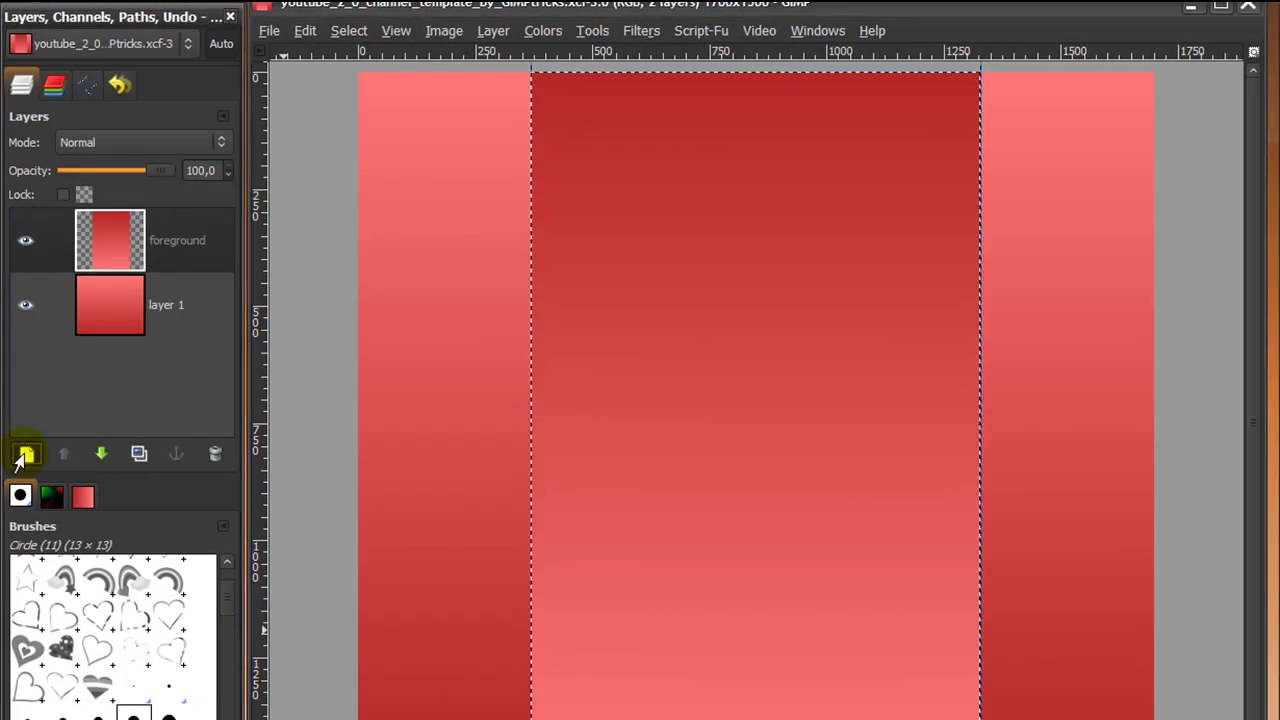
Add a layer named 'shadow' and bucket-fill the selected central column with black.
click(22, 455)
text(shadow)
key(Return)
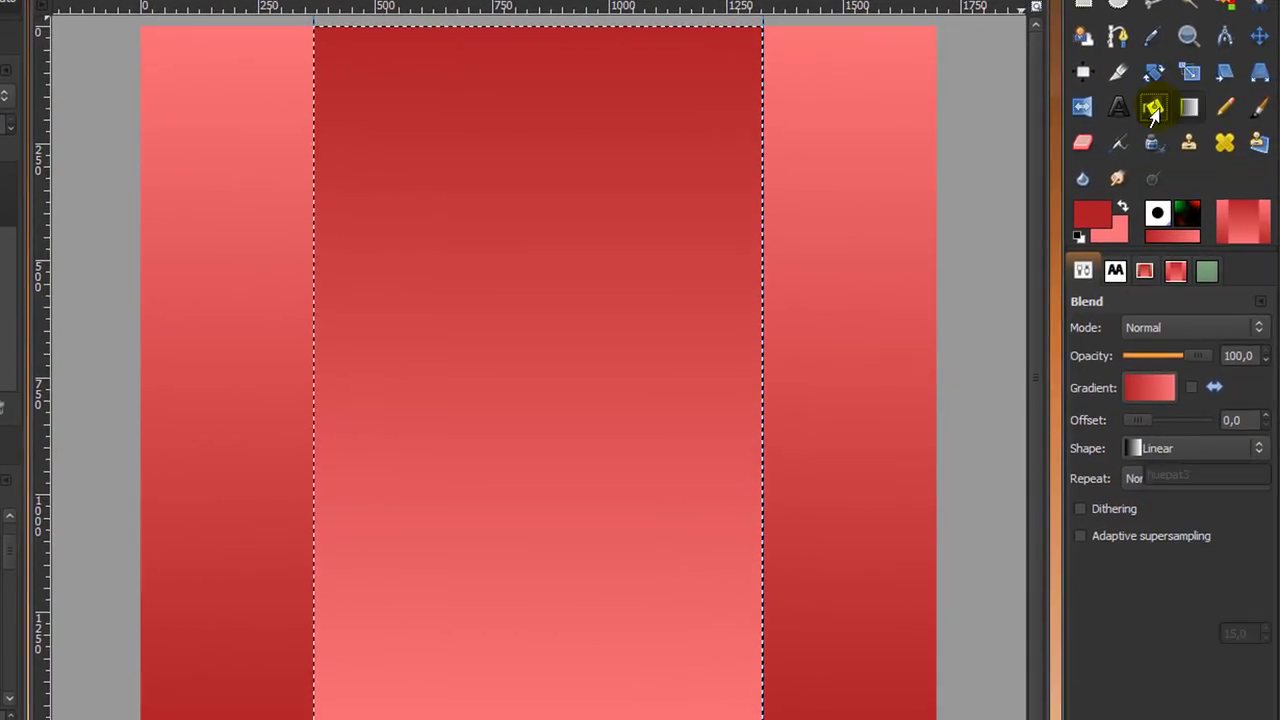
click(1155, 110)
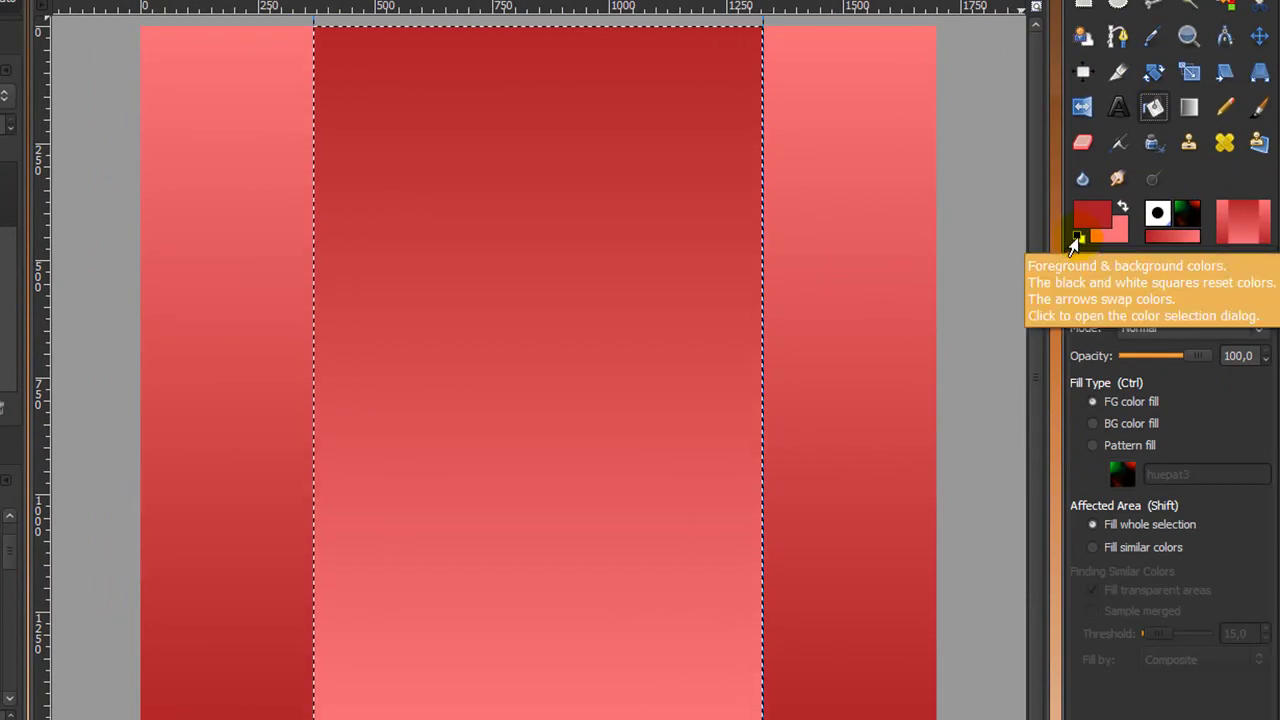
click(1074, 239)
click(520, 205)
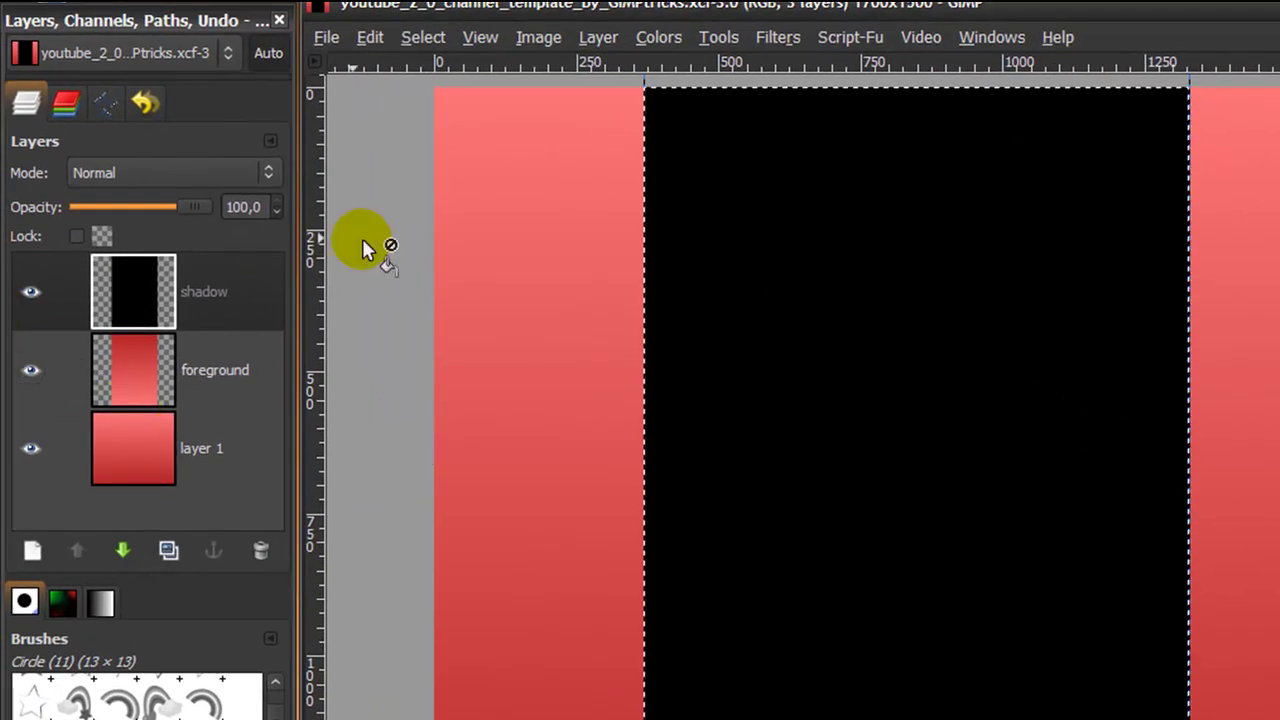
Lower the shadow layer beneath foreground, then make foreground active again.
click(226, 282)
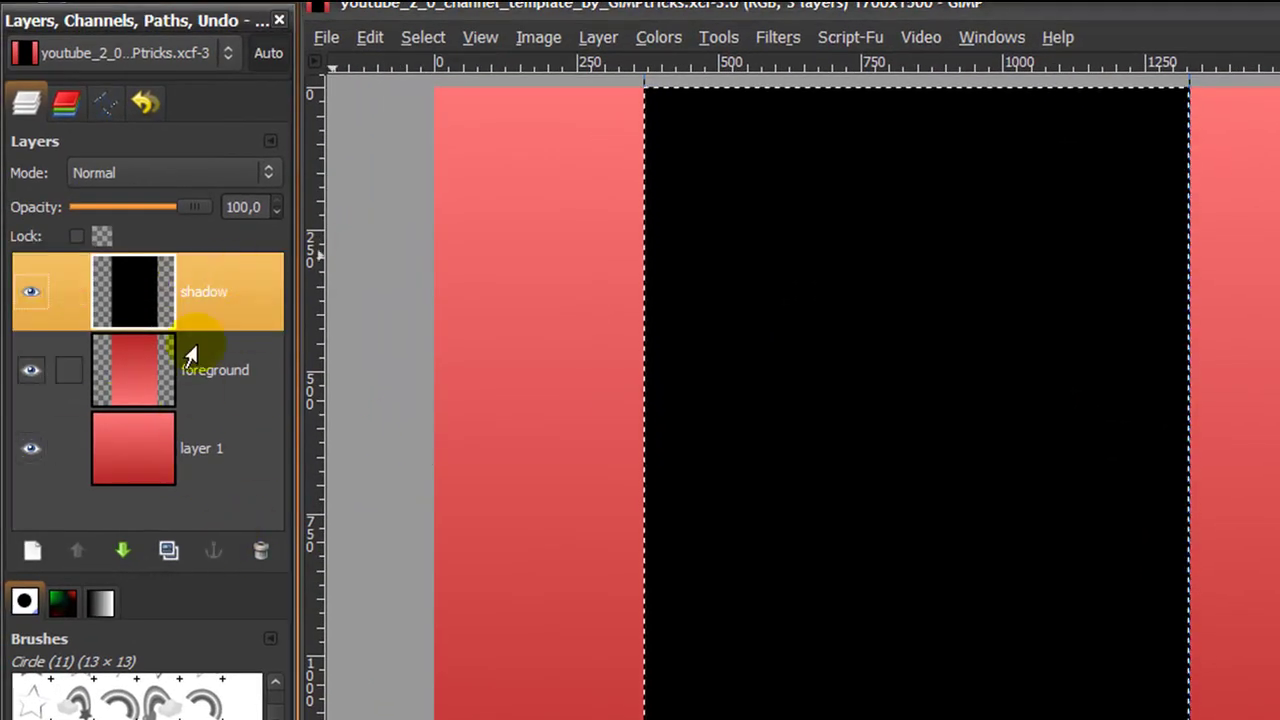
click(121, 552)
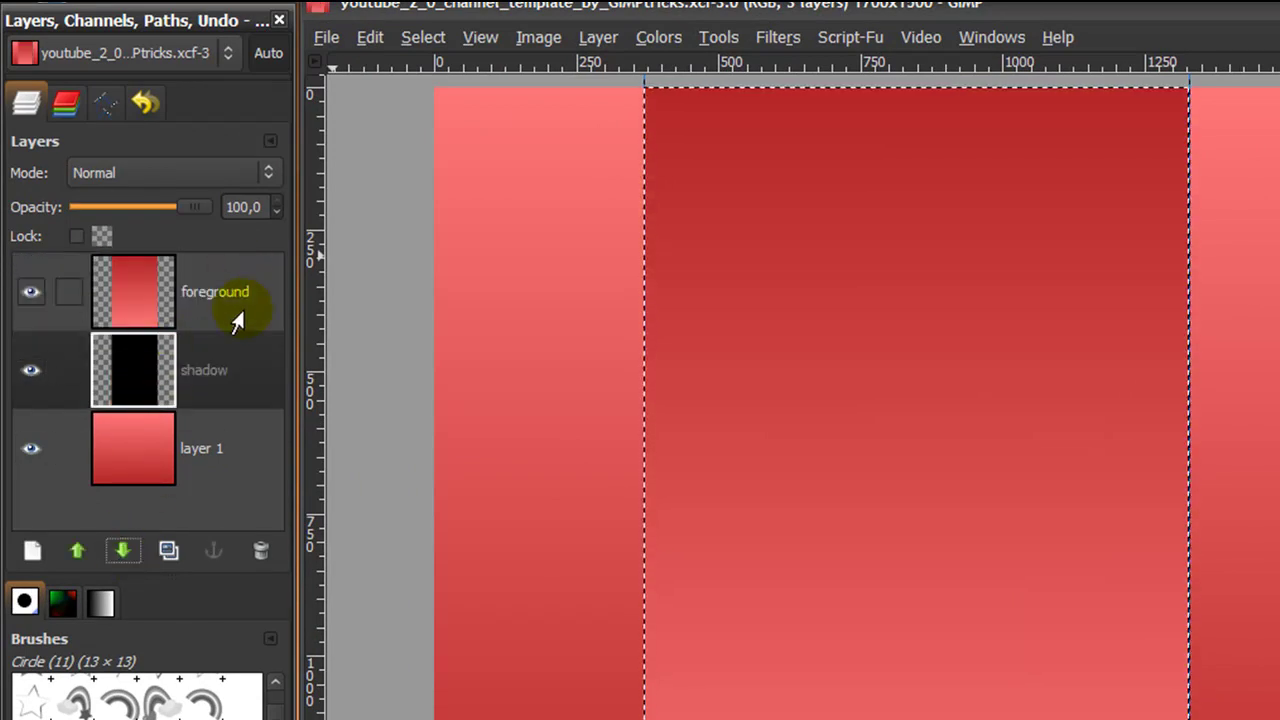
click(182, 290)
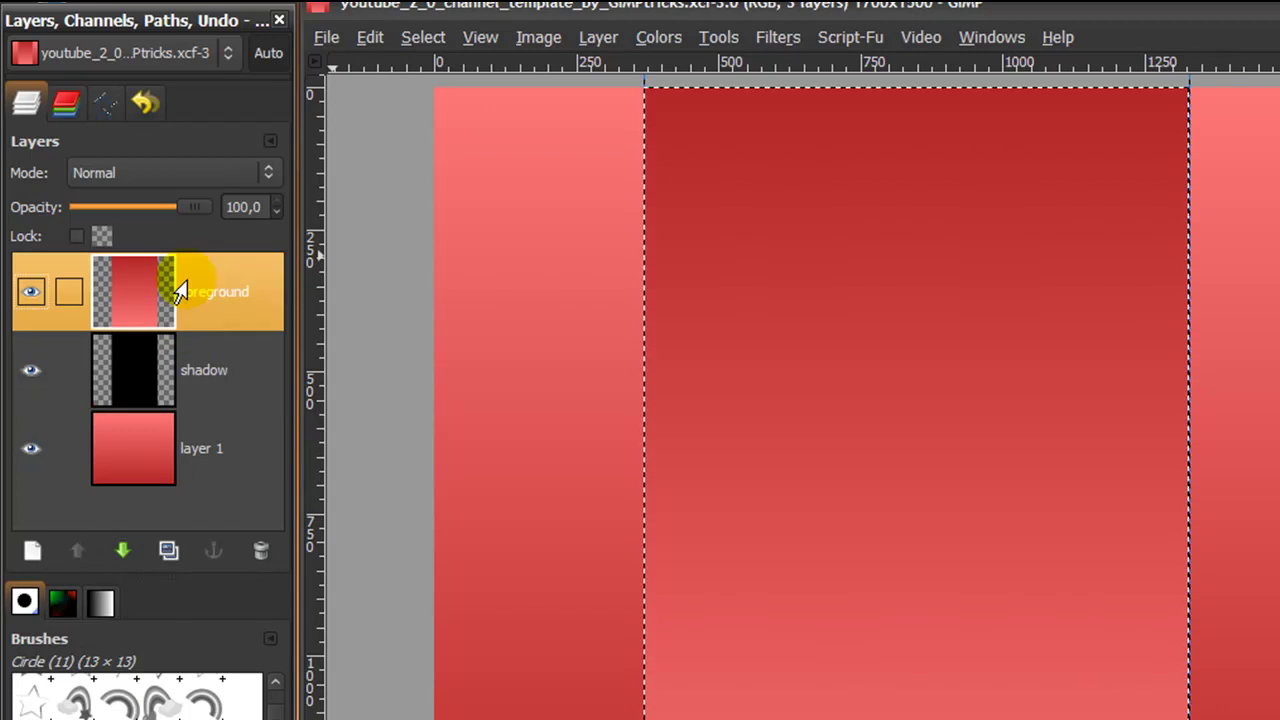
Add a new transparent layer named 'border'.
click(18, 553)
text(border)
key(Return)
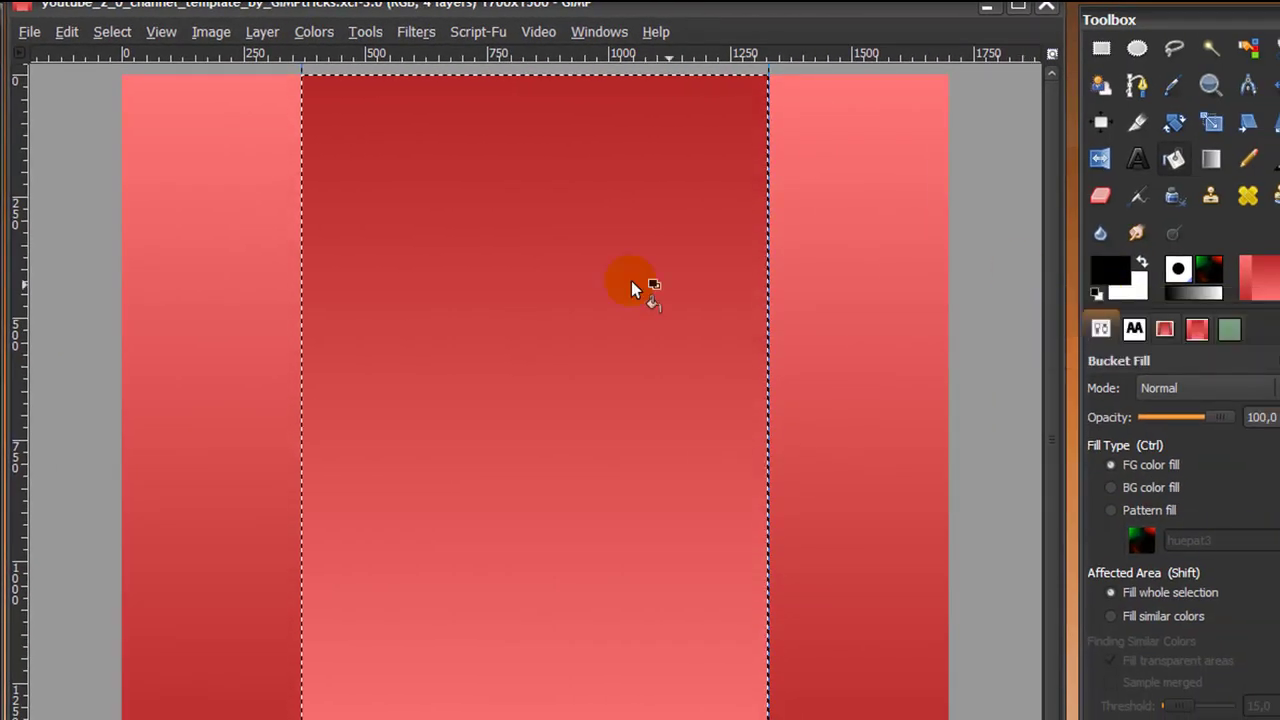
Stroke the column selection with a solid-colour line via Edit > Stroke Selection.
click(63, 33)
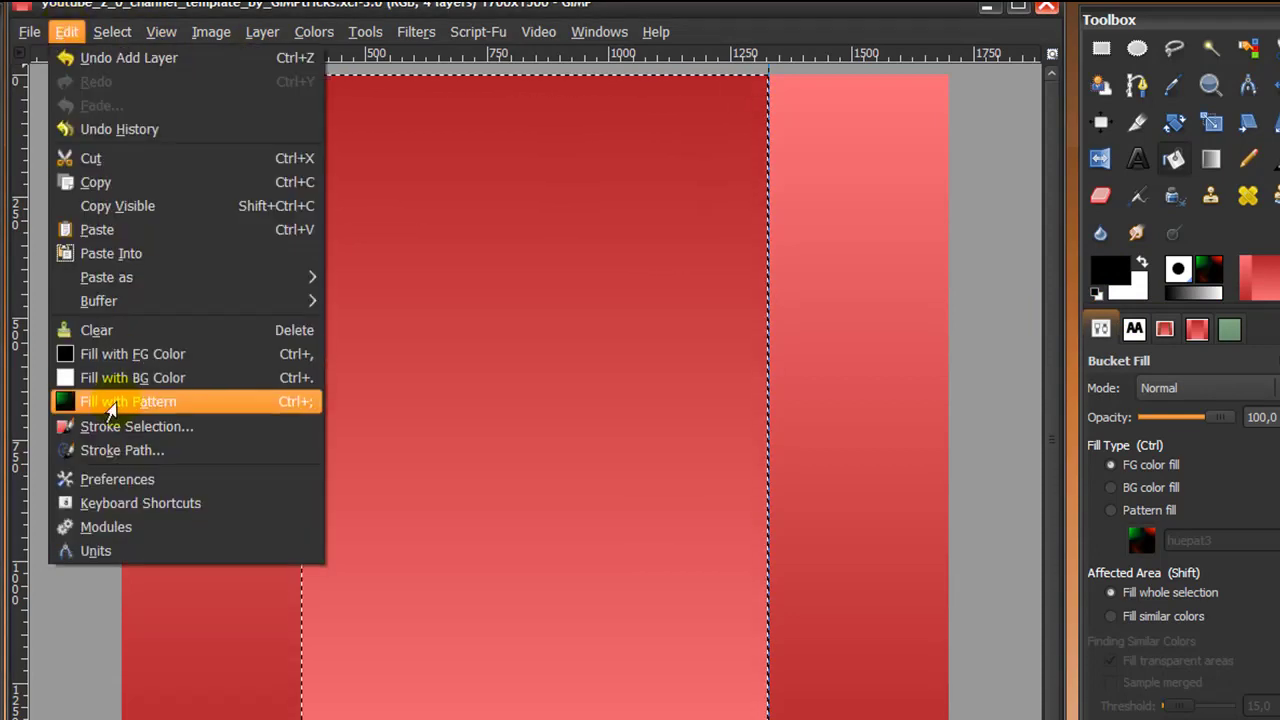
click(107, 437)
mouse_move(10, 25)
mouse_down()
mouse_move(14, 50)
mouse_move(522, 243)
mouse_move(531, 115)
mouse_up()
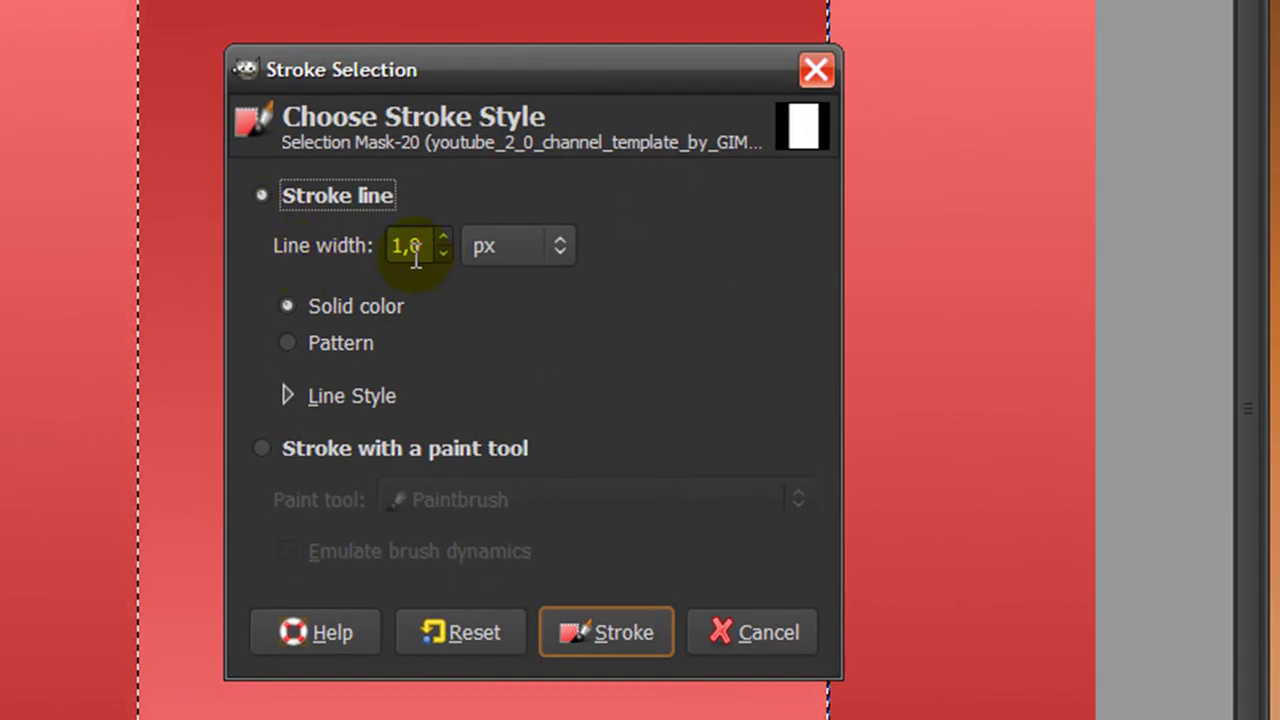
click(602, 630)
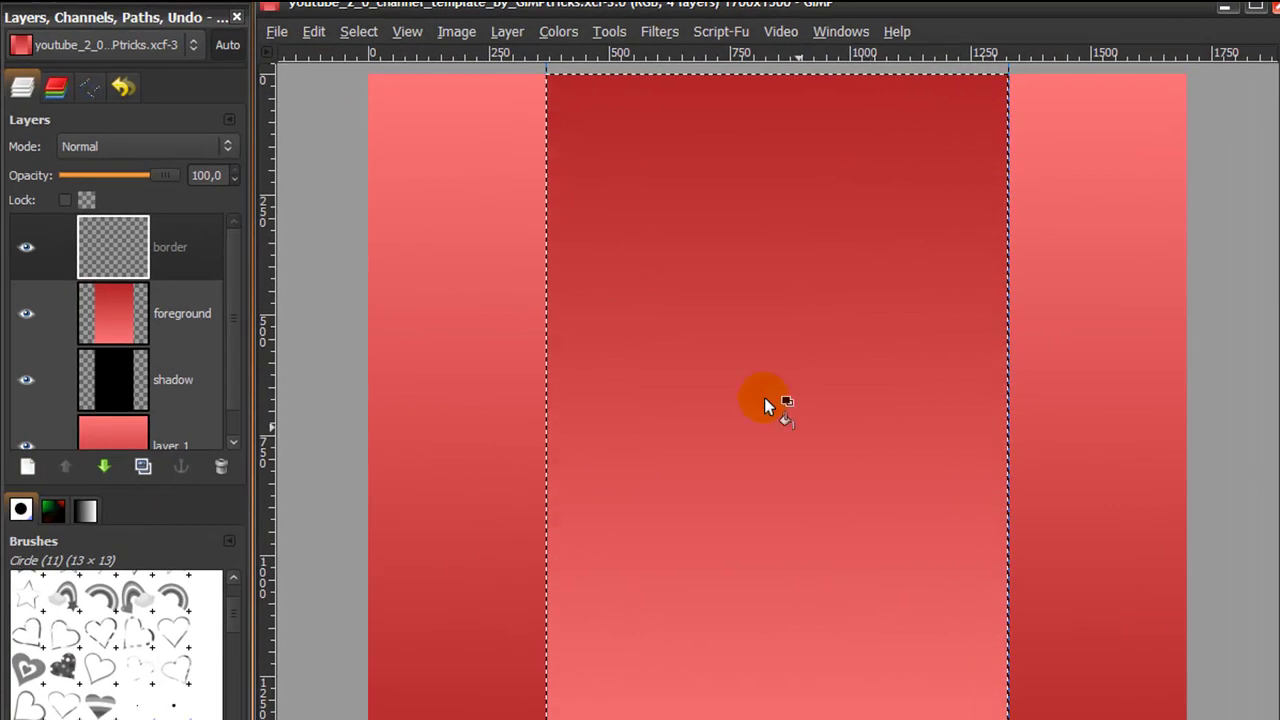
Clear the selection with Select > None and make the shadow layer active.
click(352, 32)
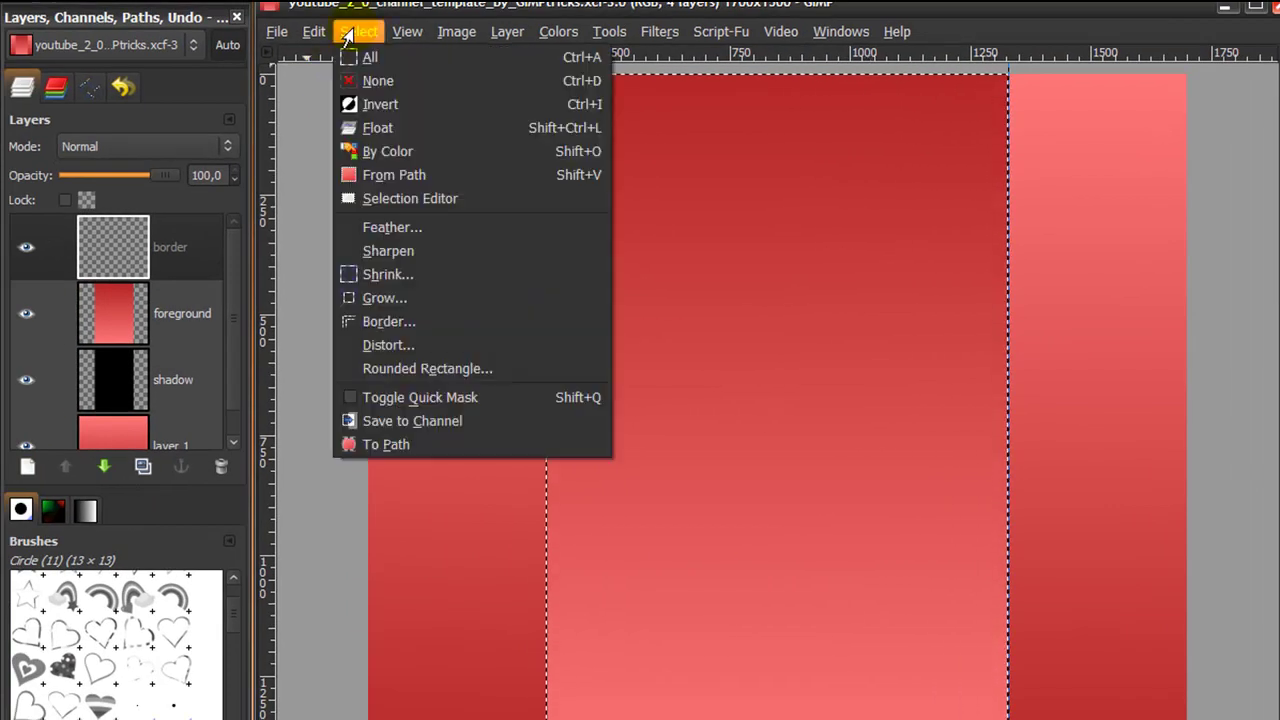
click(360, 80)
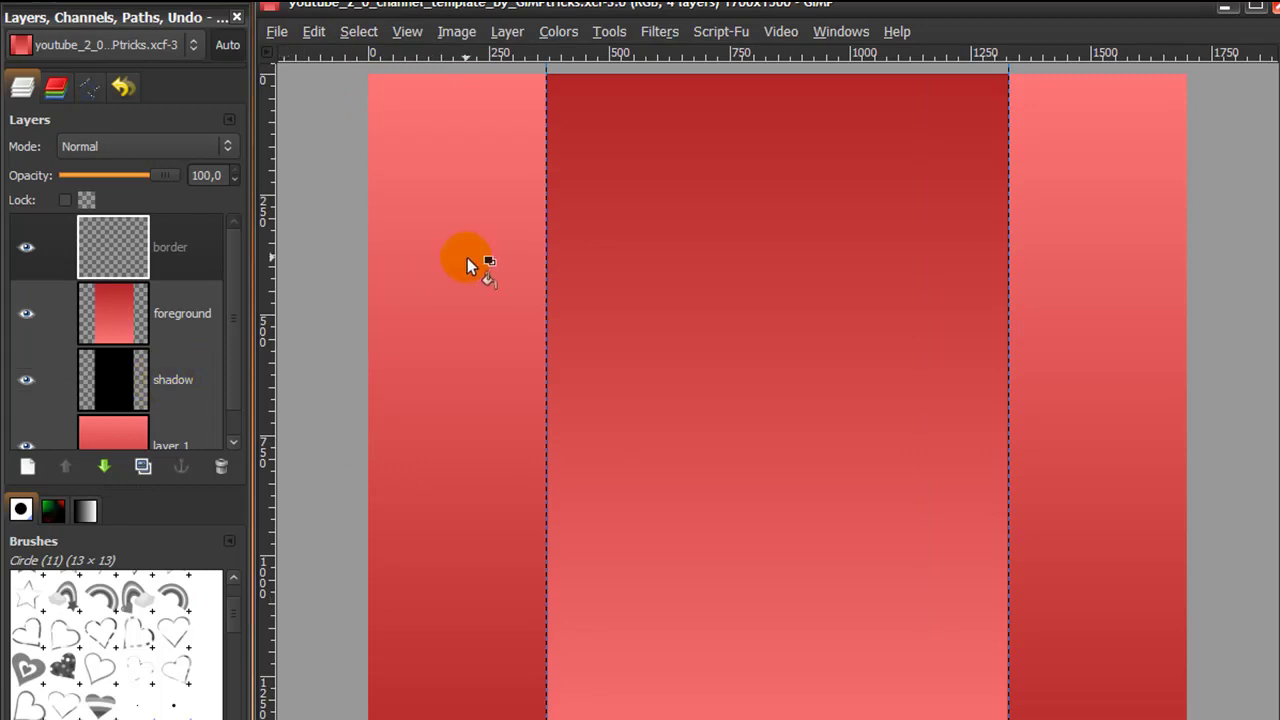
click(165, 376)
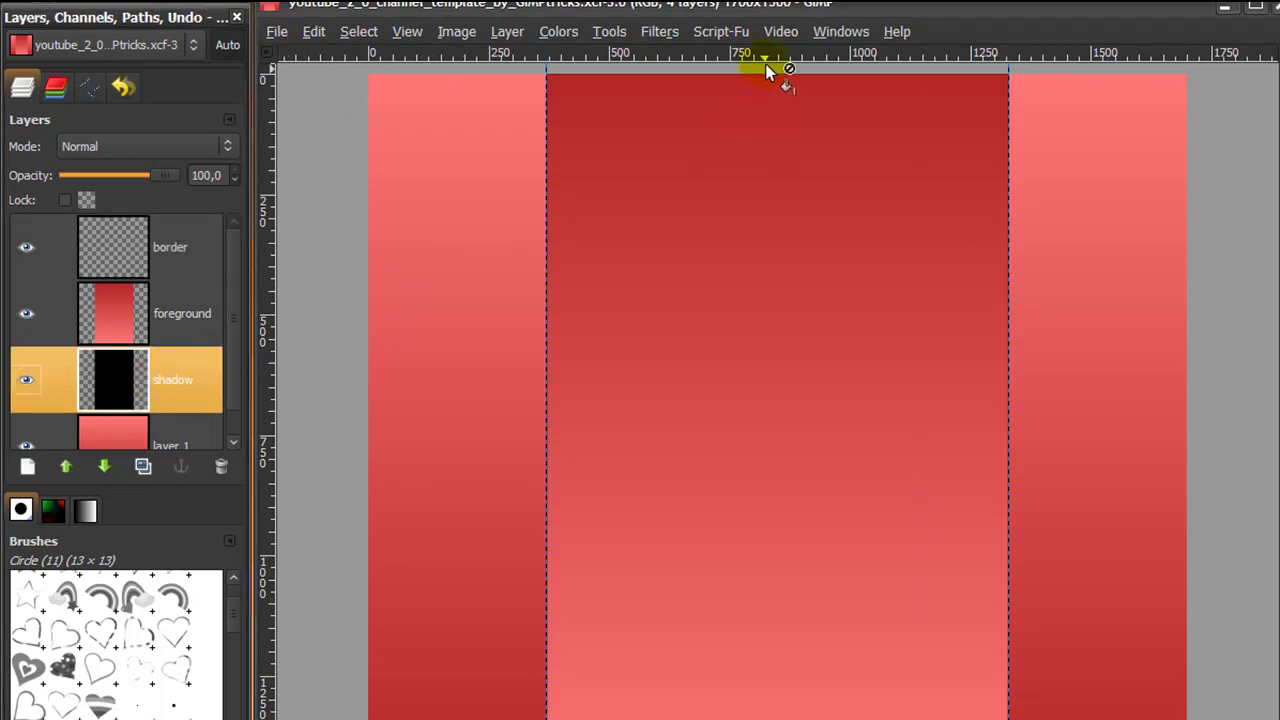
Apply a Gaussian Blur with a 50 px horizontal and vertical radius to the shadow layer.
click(652, 33)
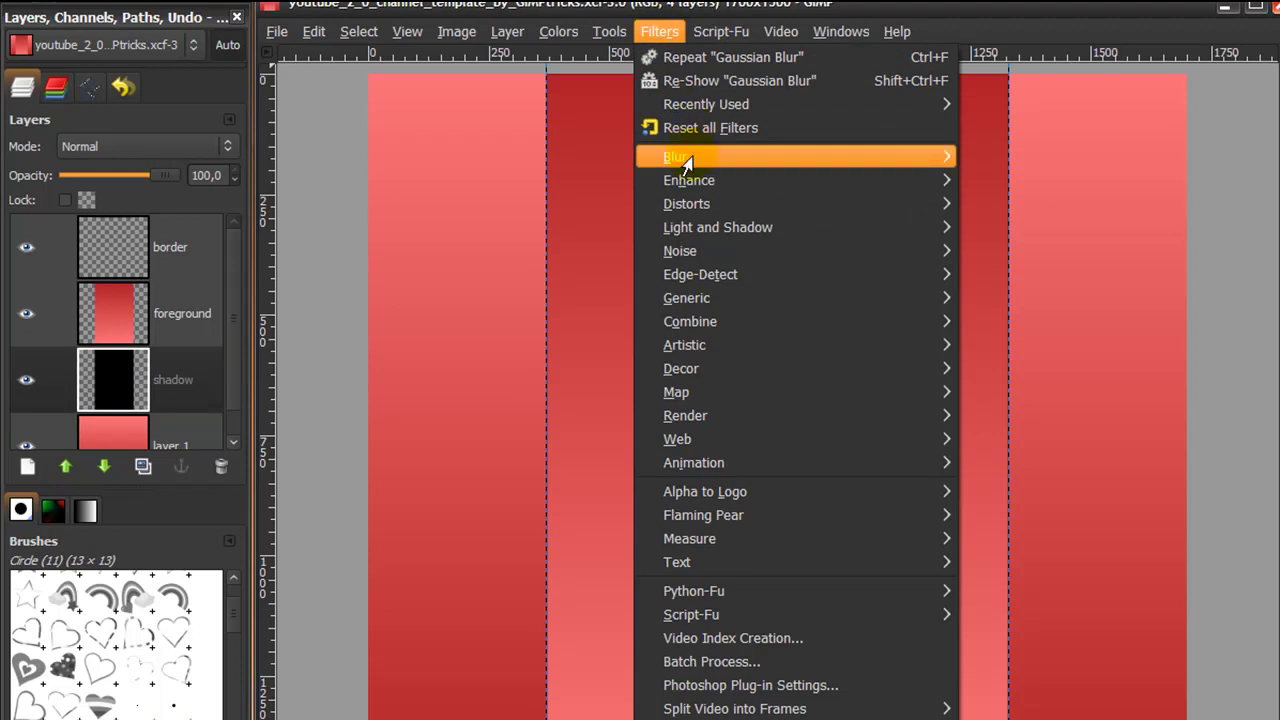
mouse_move(684, 160)
click(1024, 182)
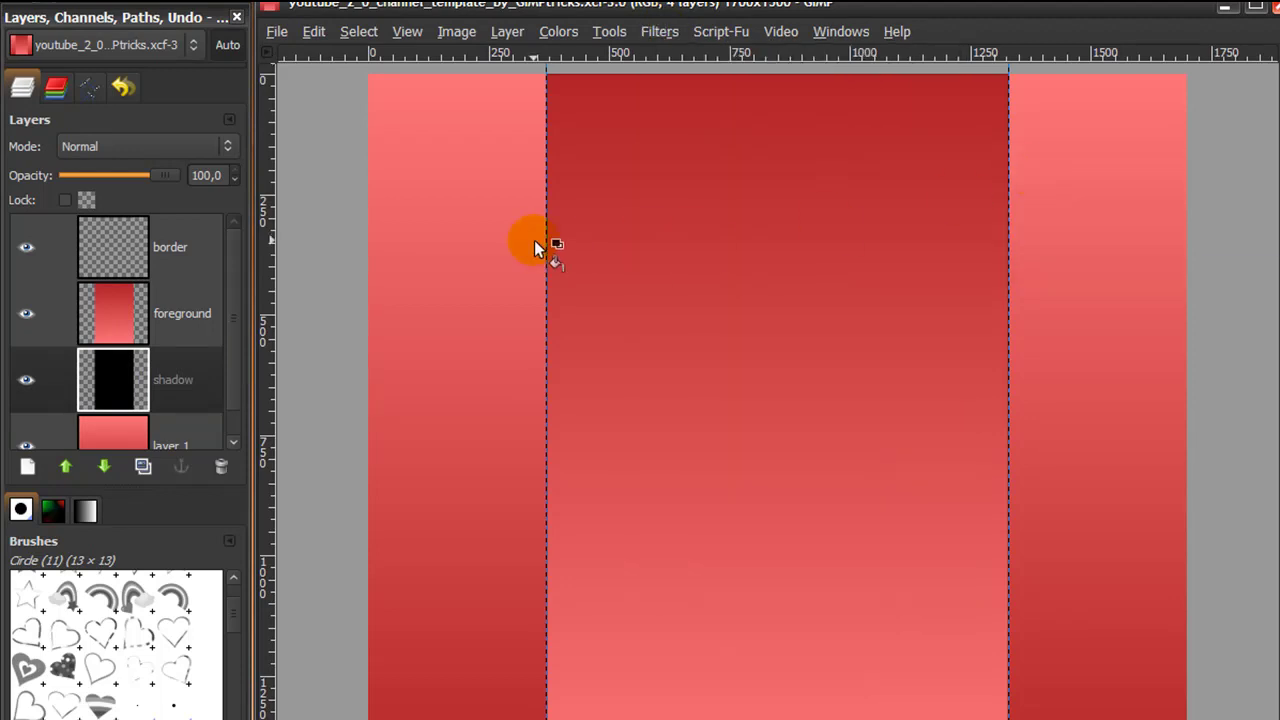
drag(216, 35, 629, 93)
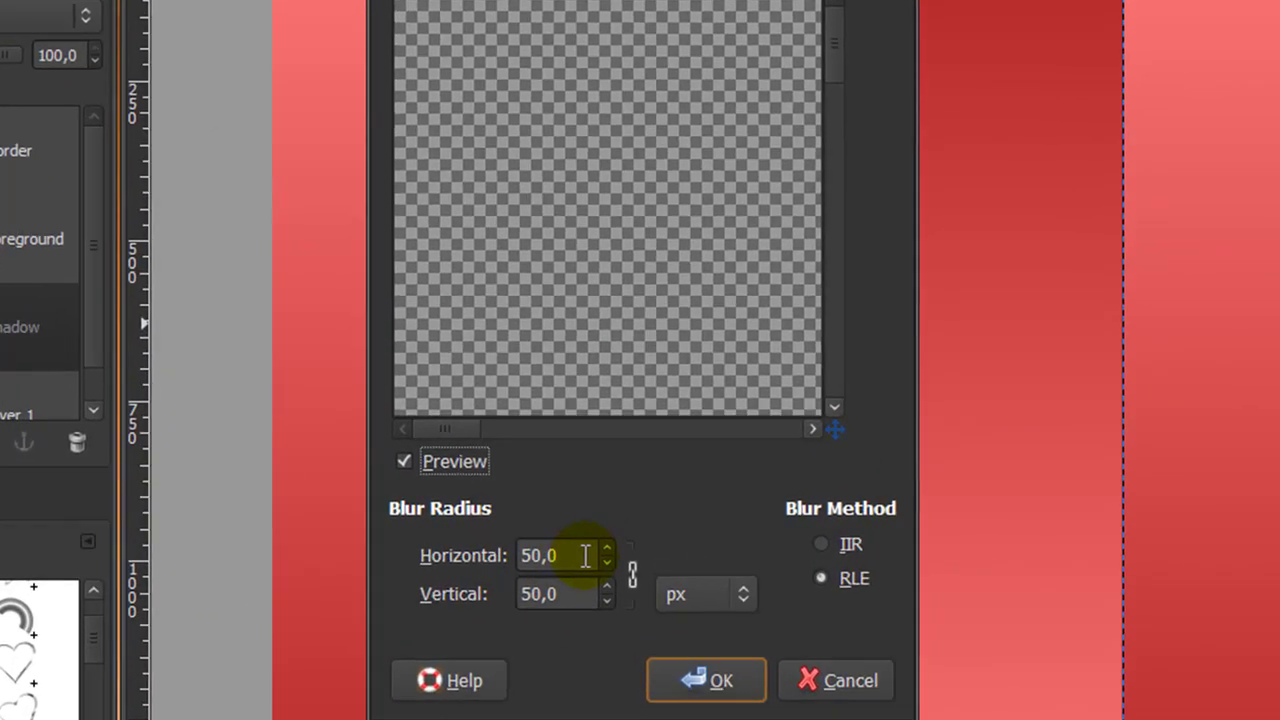
click(589, 553)
click(579, 591)
click(710, 681)
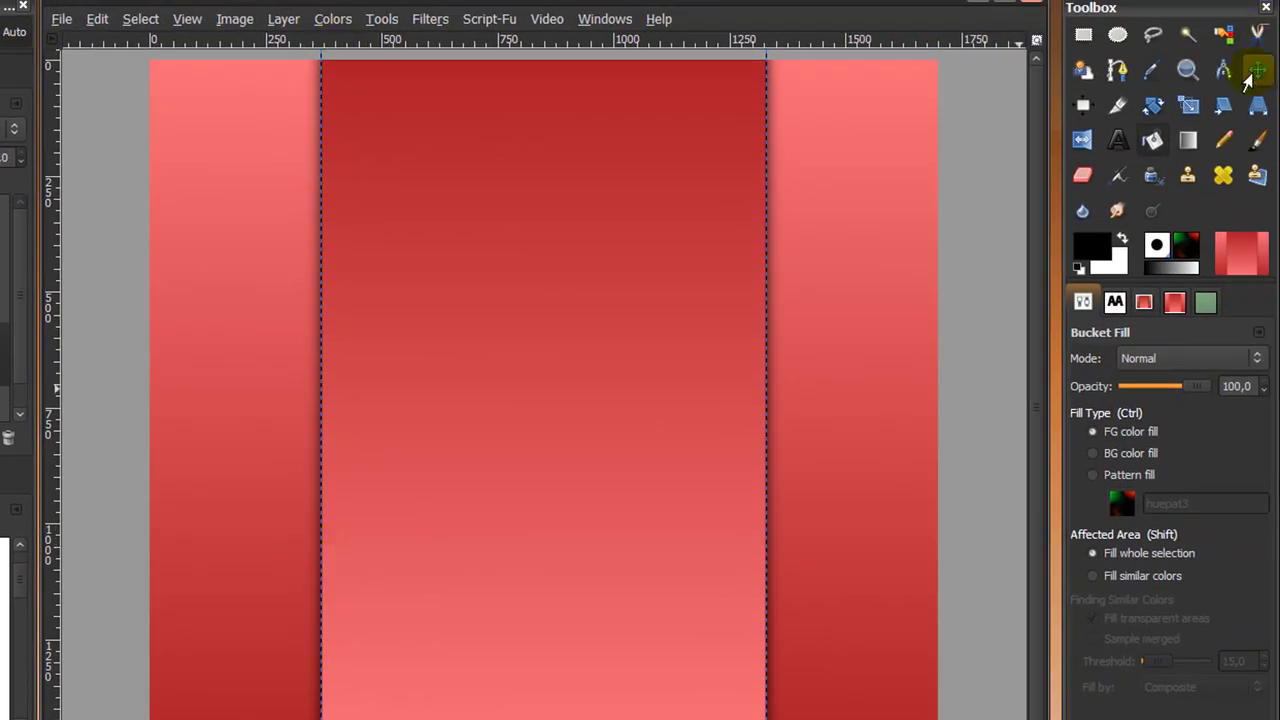
Drag the left and right column guides back onto the ruler with the Move tool.
click(1249, 73)
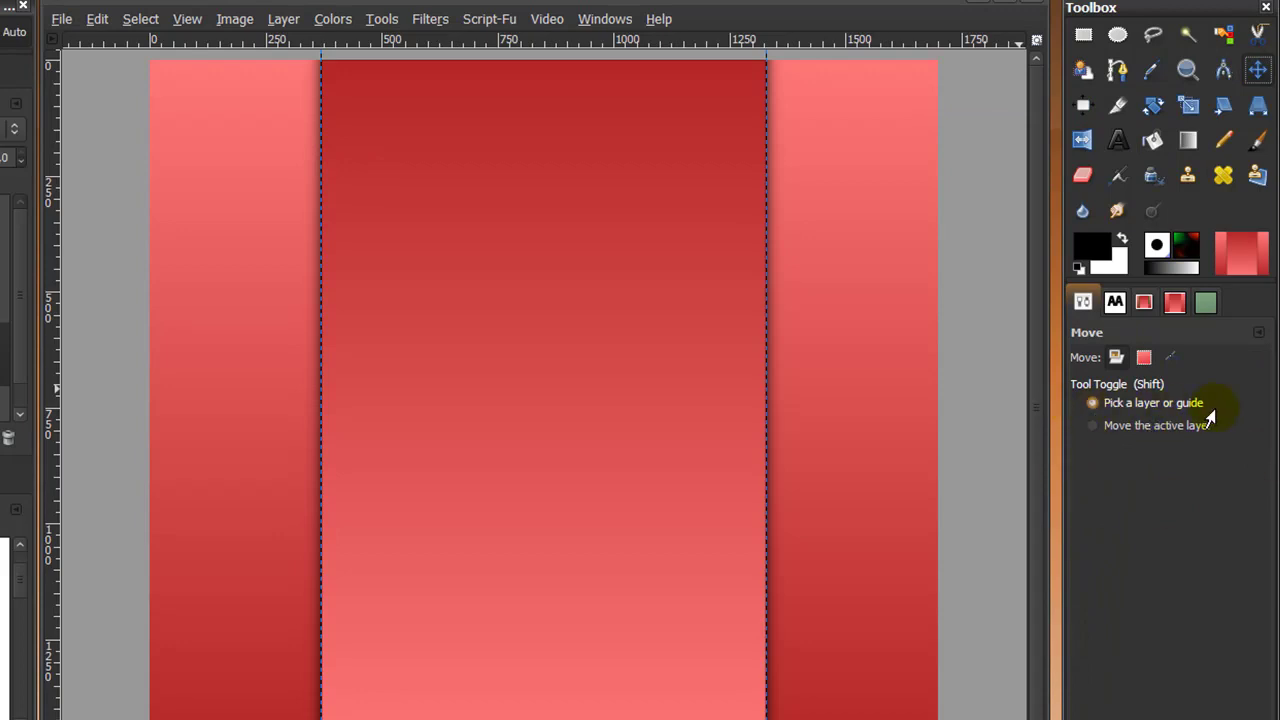
click(322, 312)
drag(322, 312, 36, 245)
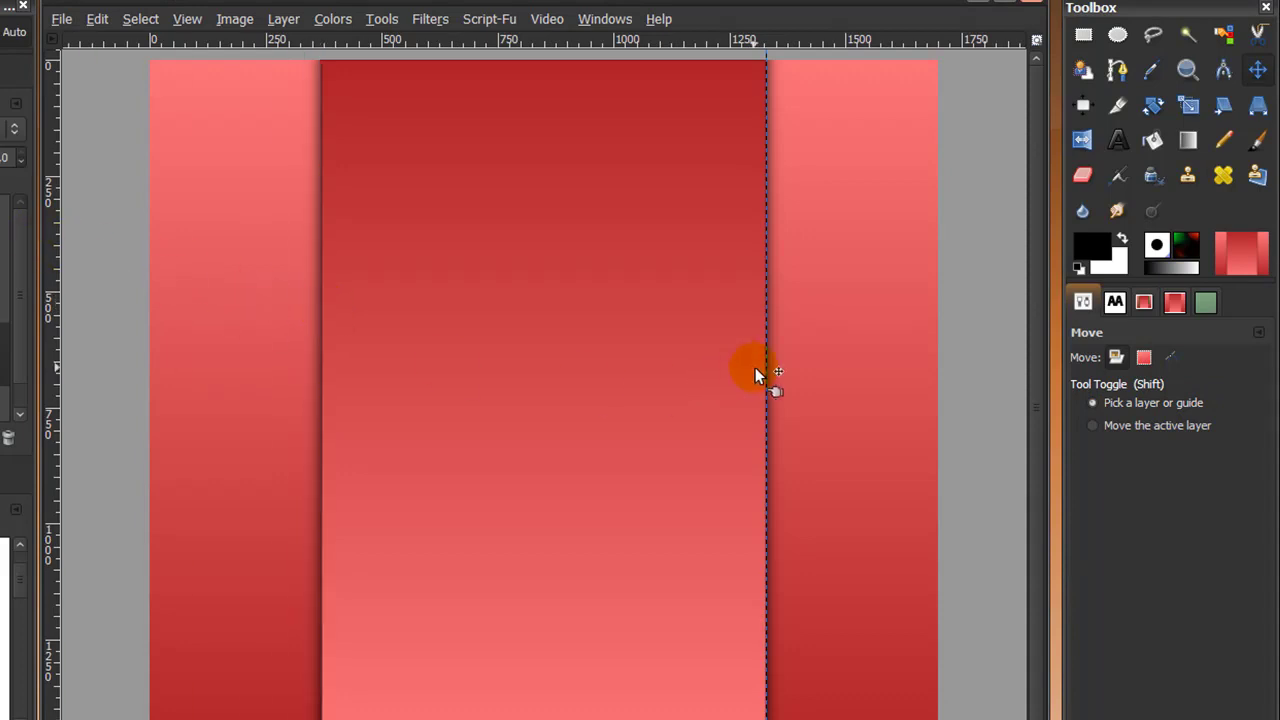
drag(767, 372, 57, 271)
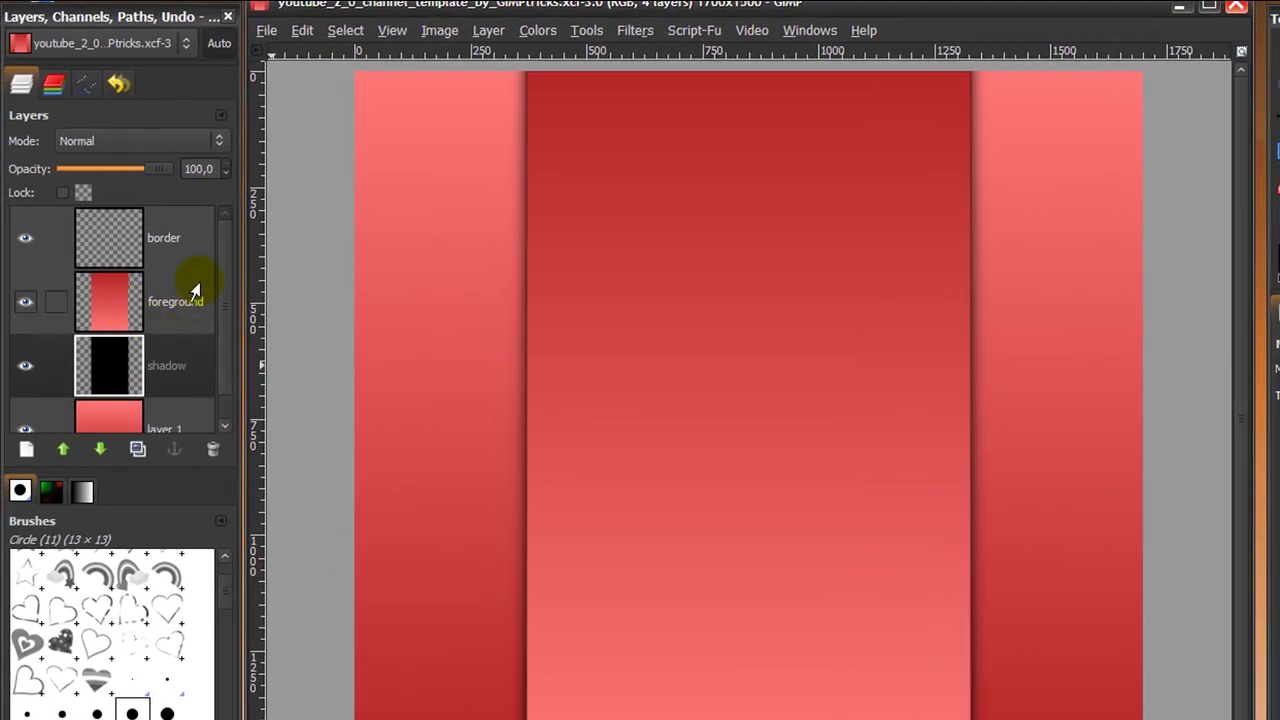
Make the border layer active and drag the tree layer across toward the banner image.
scroll(51, 242, down, 1)
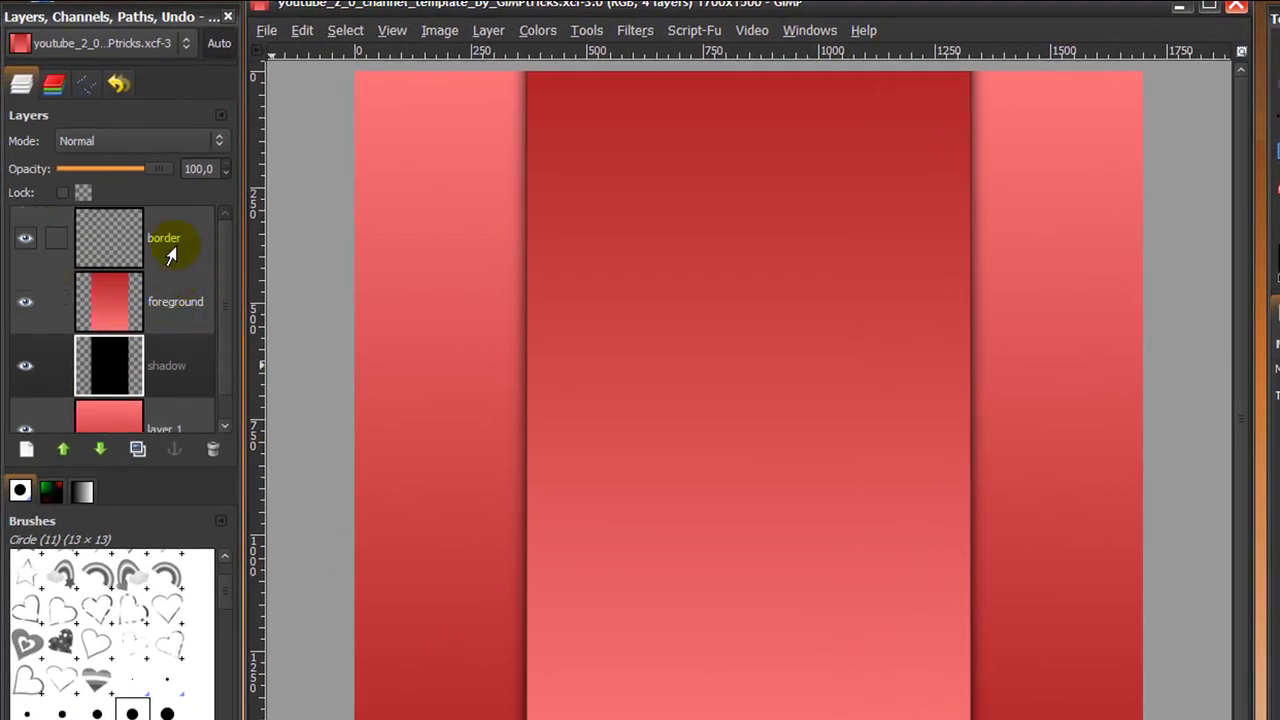
click(170, 249)
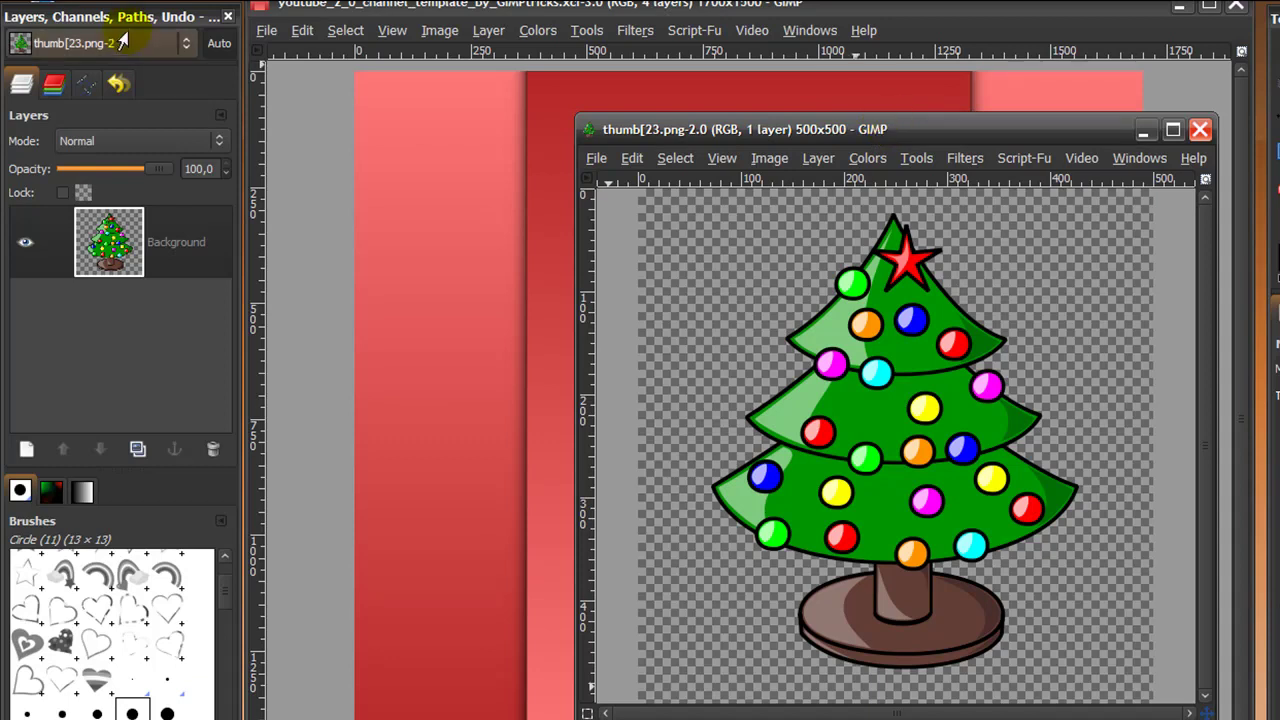
drag(100, 252, 424, 255)
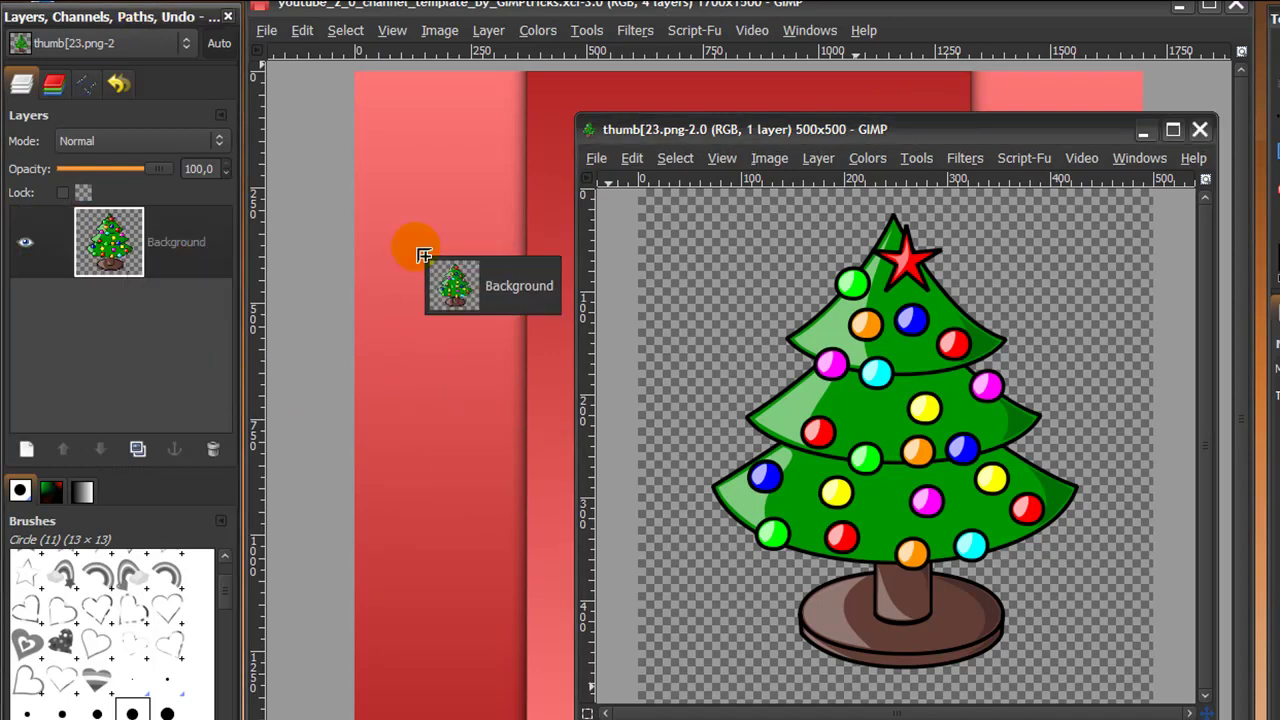
drag(424, 255, 523, 232)
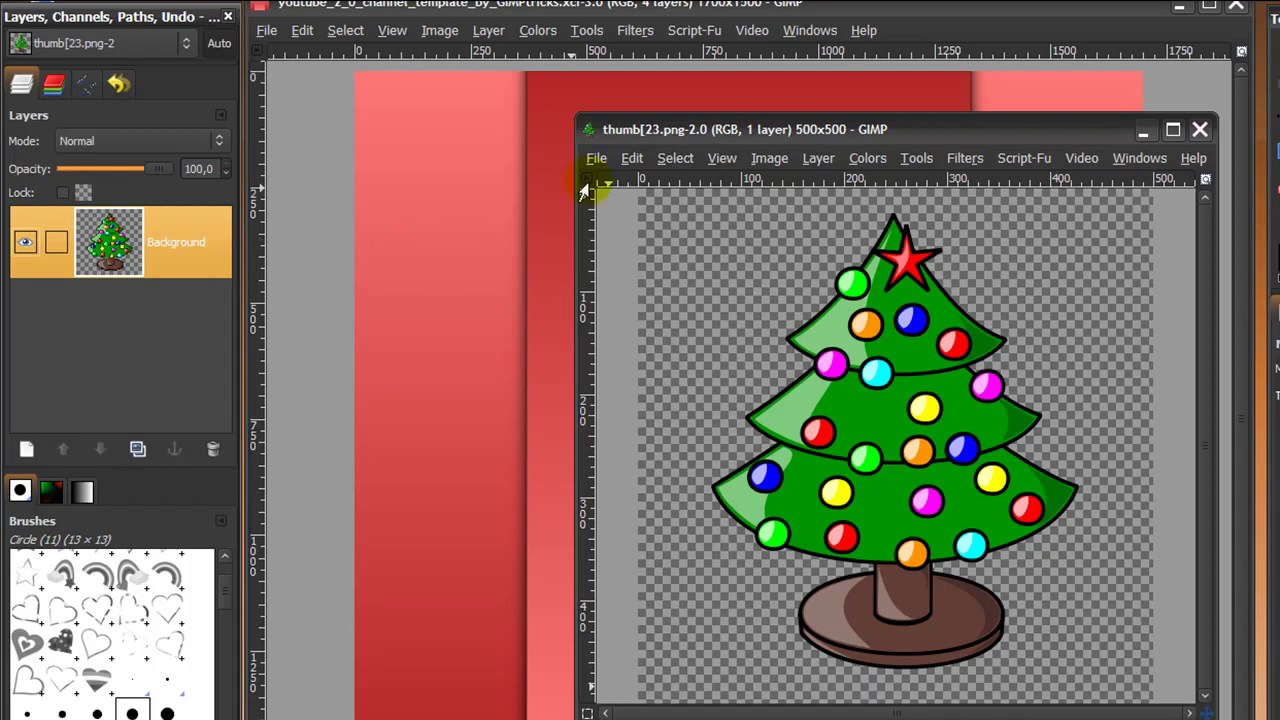
Copy the Christmas tree from thumb[23].png and paste it into the banner.
click(632, 160)
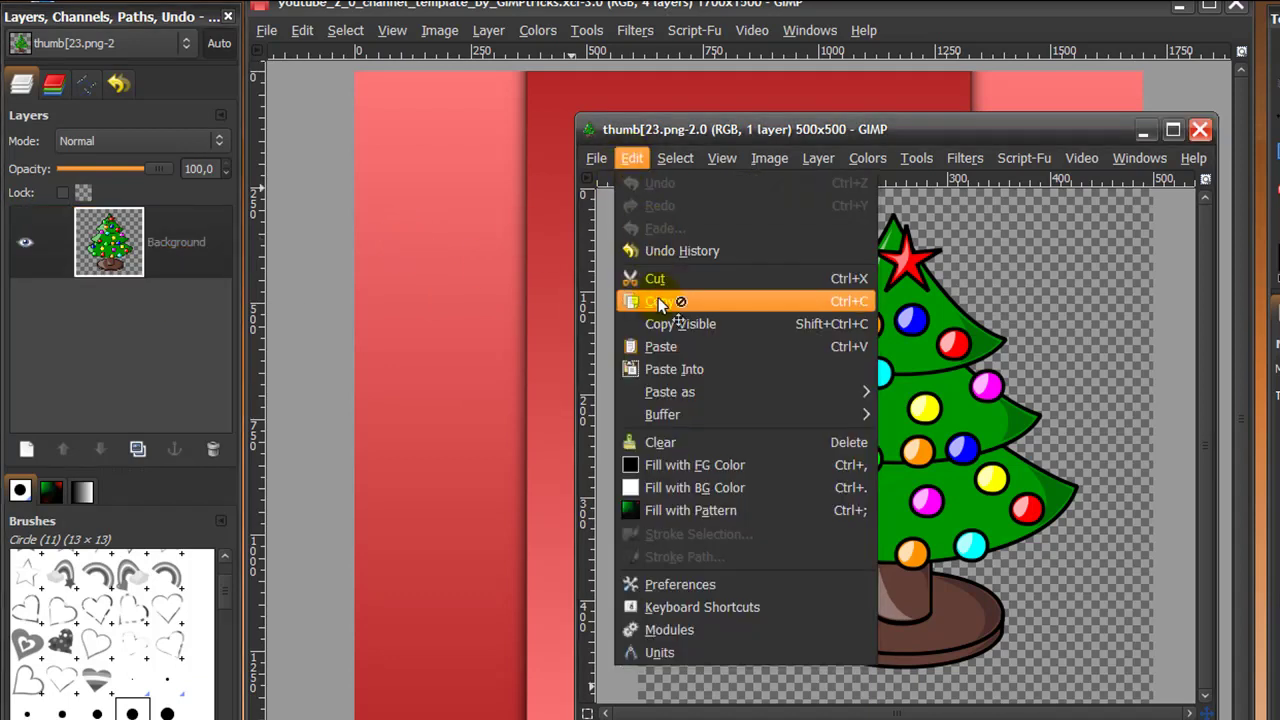
click(658, 300)
click(302, 30)
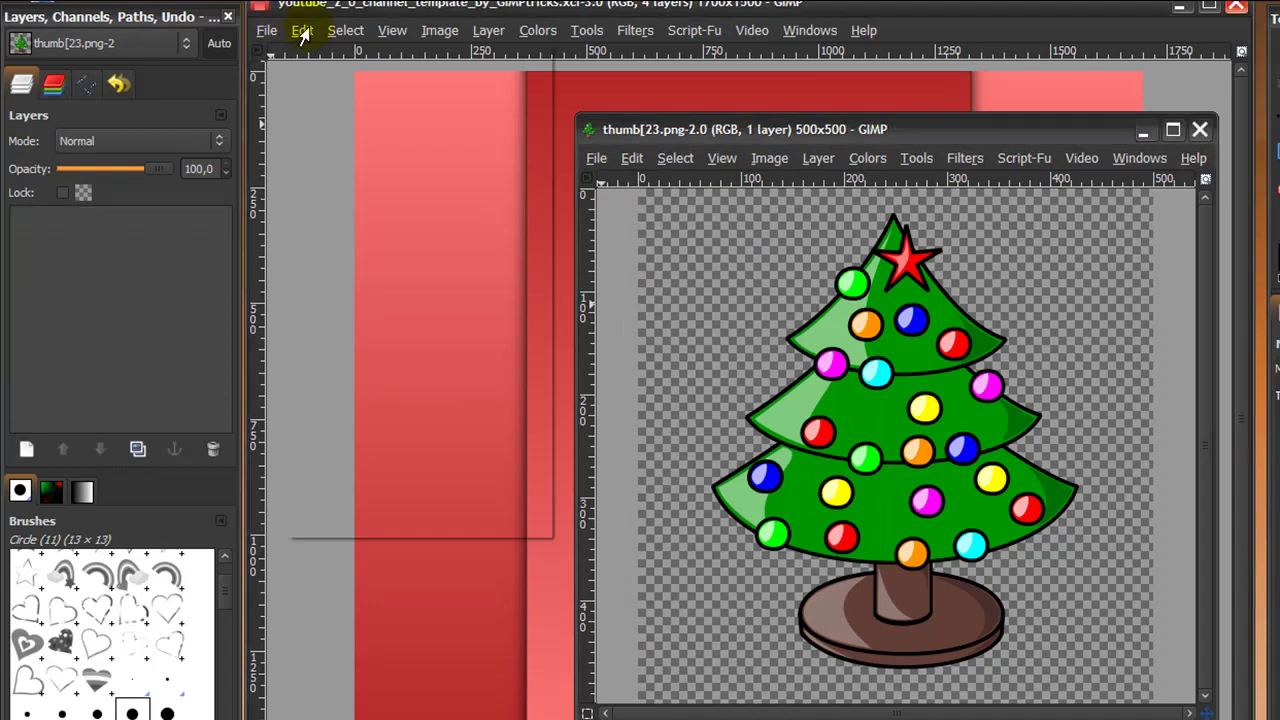
click(350, 220)
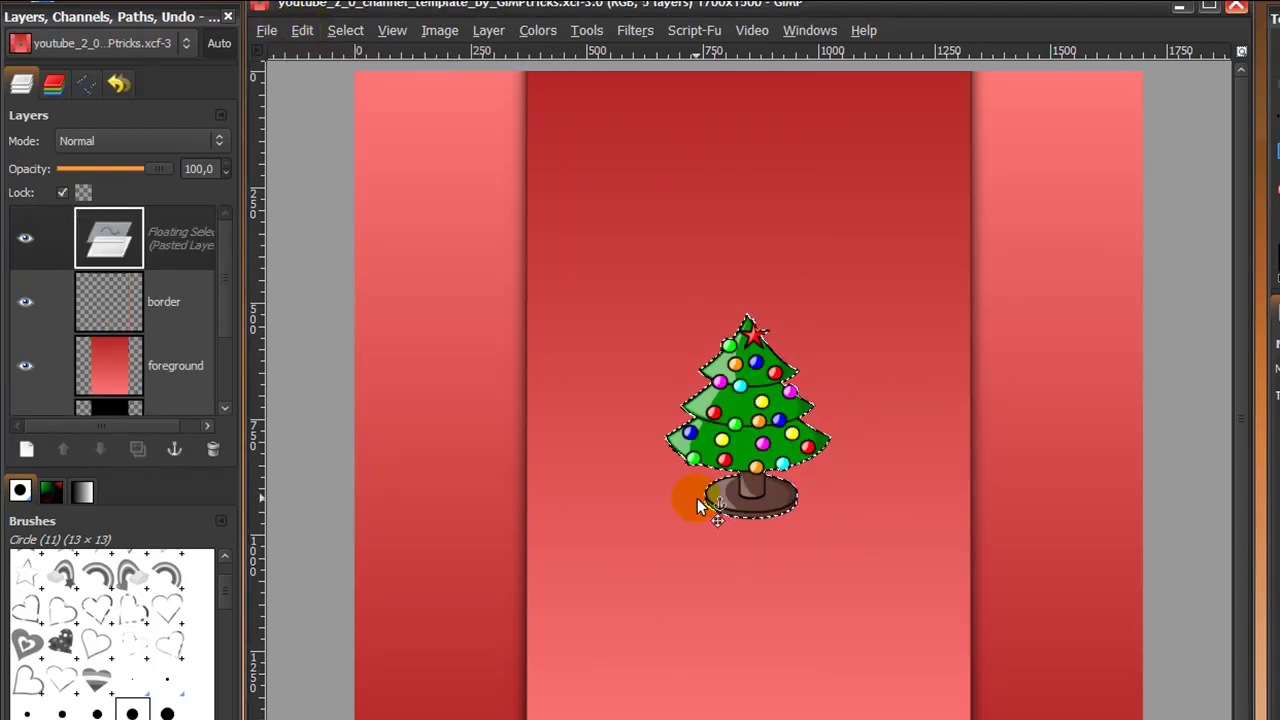
Make the pasted tree a new layer, flip it horizontally, and move it to the upper left.
click(24, 452)
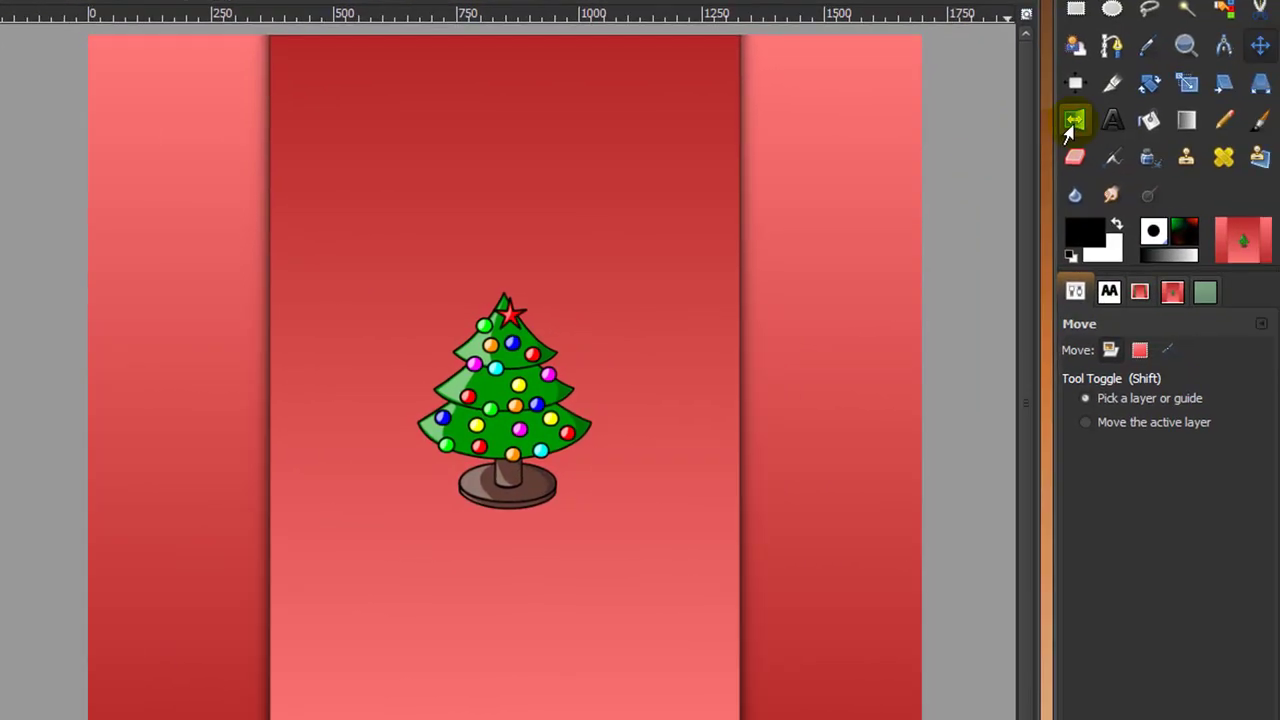
click(1073, 121)
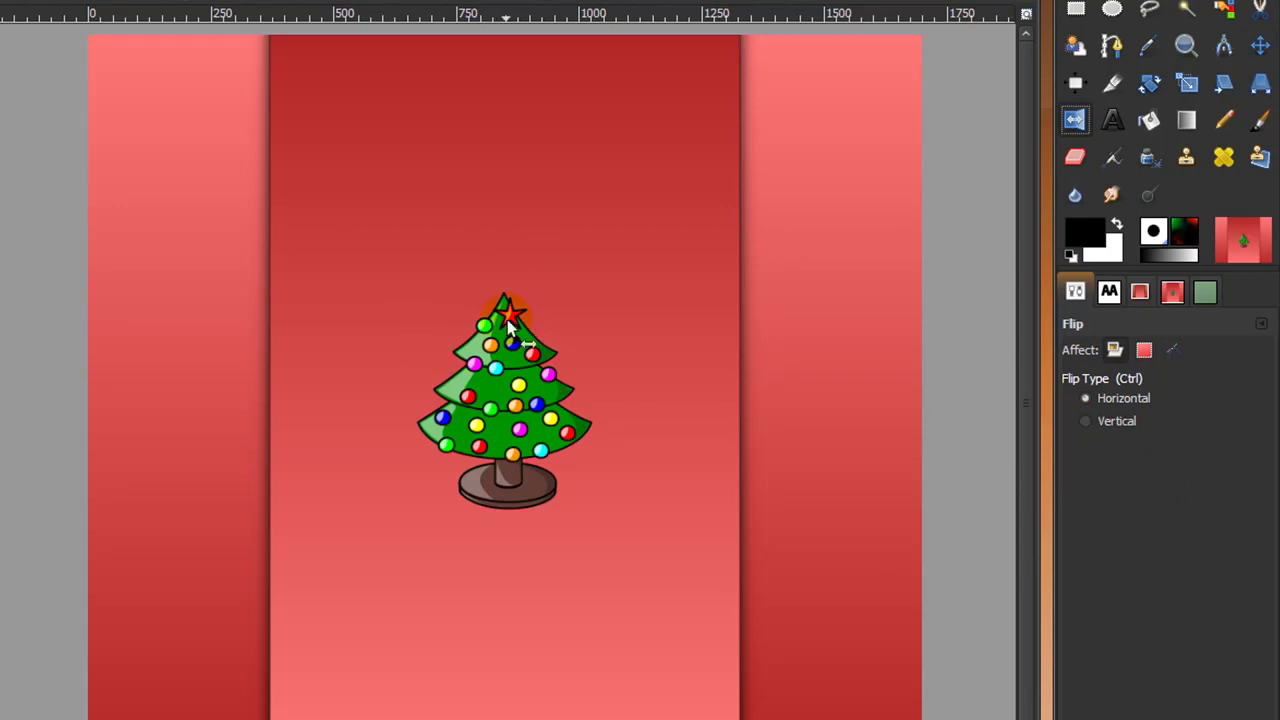
click(501, 384)
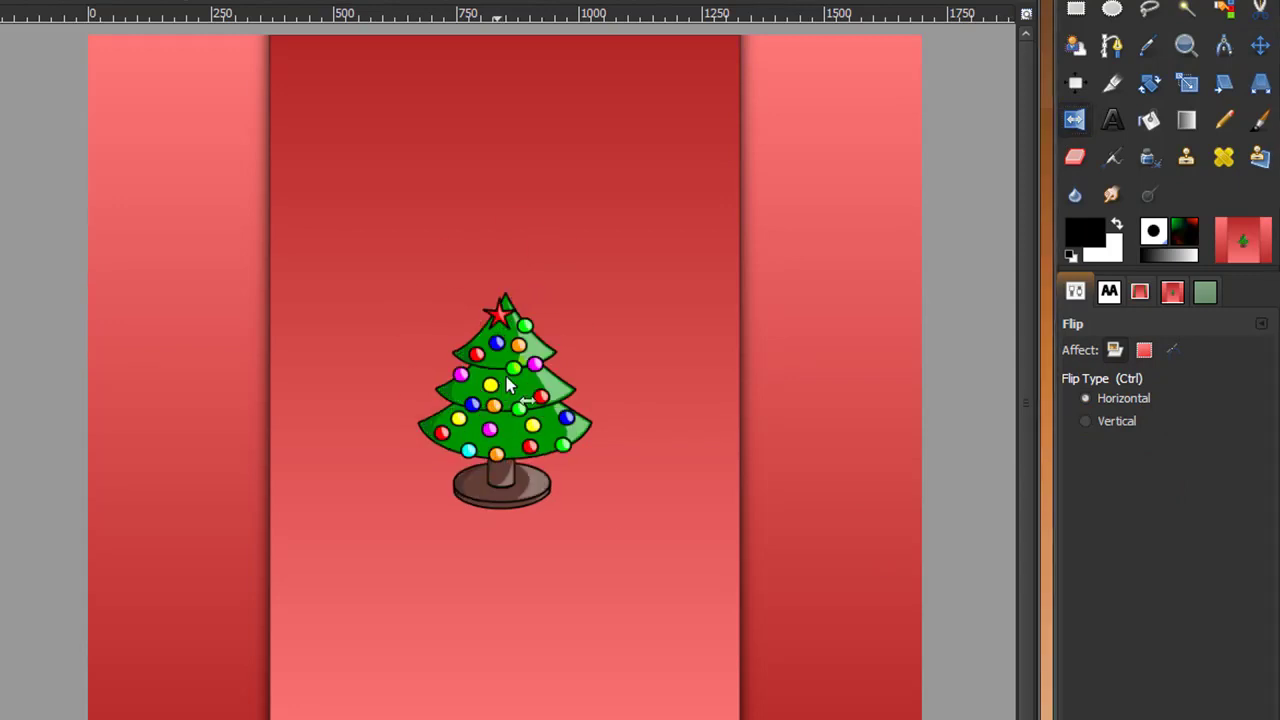
click(1253, 57)
mouse_move(515, 397)
mouse_down()
mouse_move(254, 148)
mouse_move(257, 165)
mouse_up()
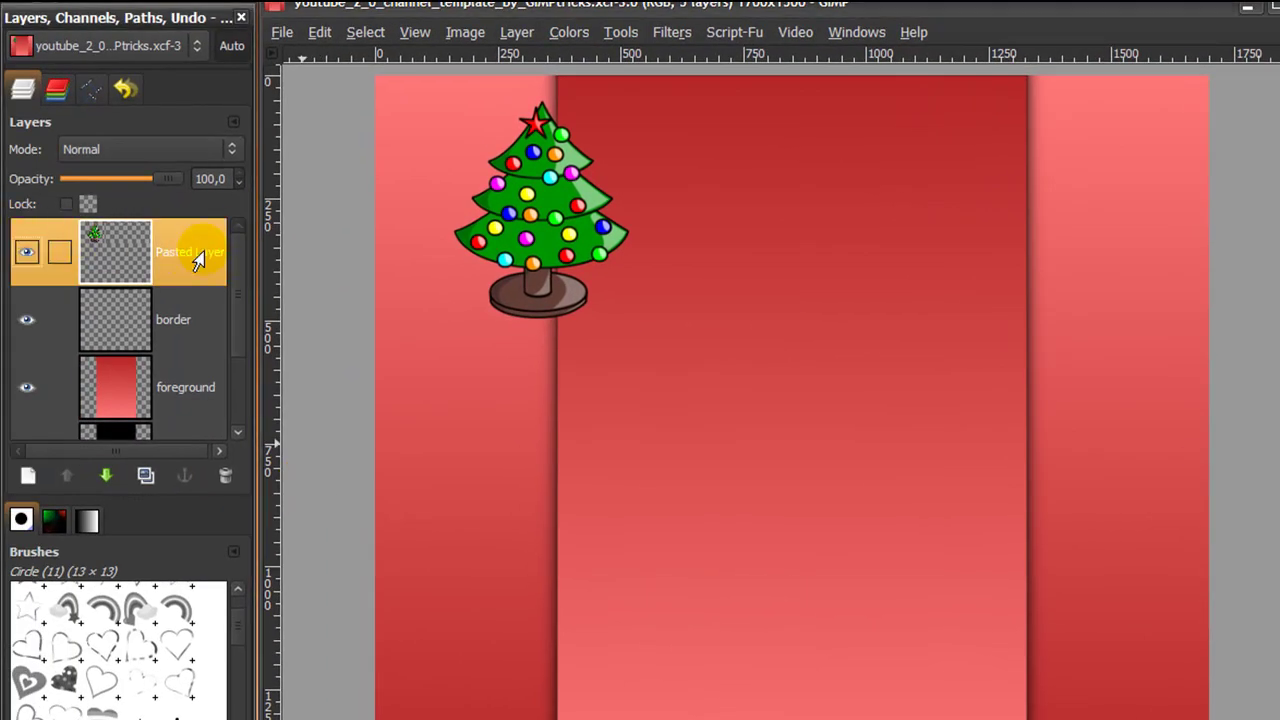
Lower the tree layer four steps so it sits beneath the foreground and shadow layers.
scroll(199, 300, down, 1)
click(104, 477)
click(104, 477)
click(104, 477)
click(104, 477)
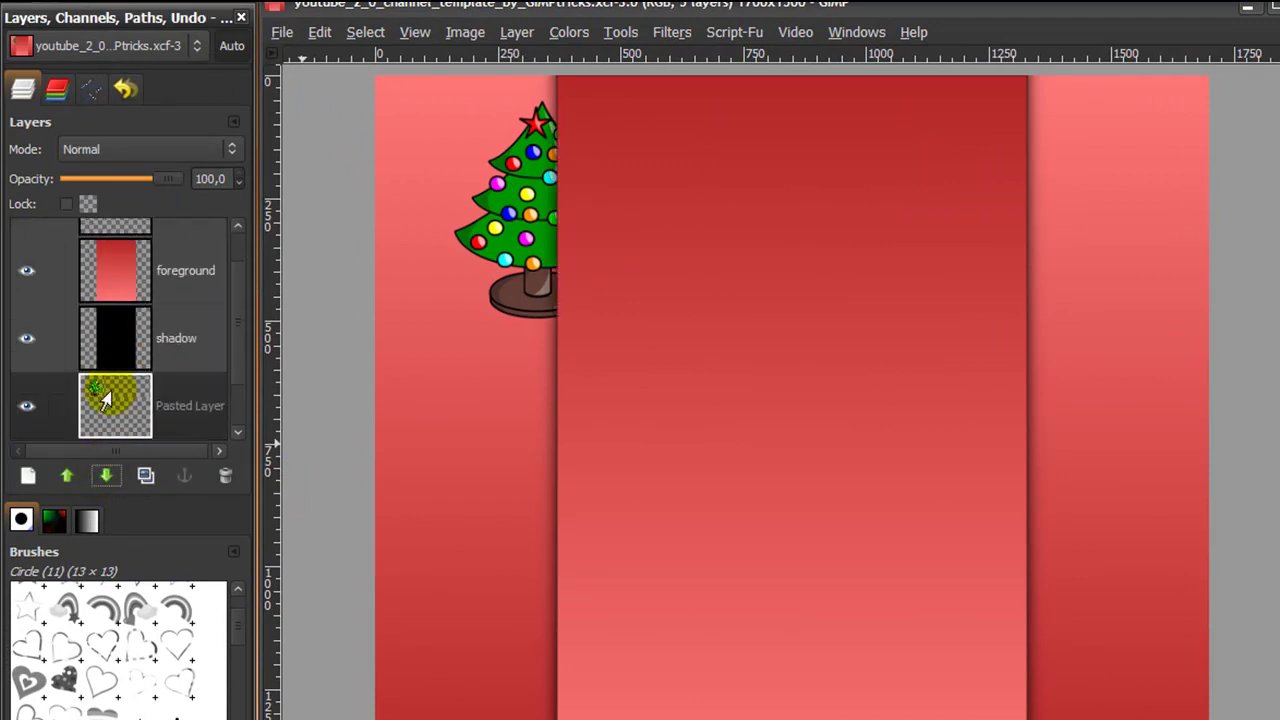
Duplicate the tree layer and move the copy down the banner's left side.
scroll(203, 427, down, 1)
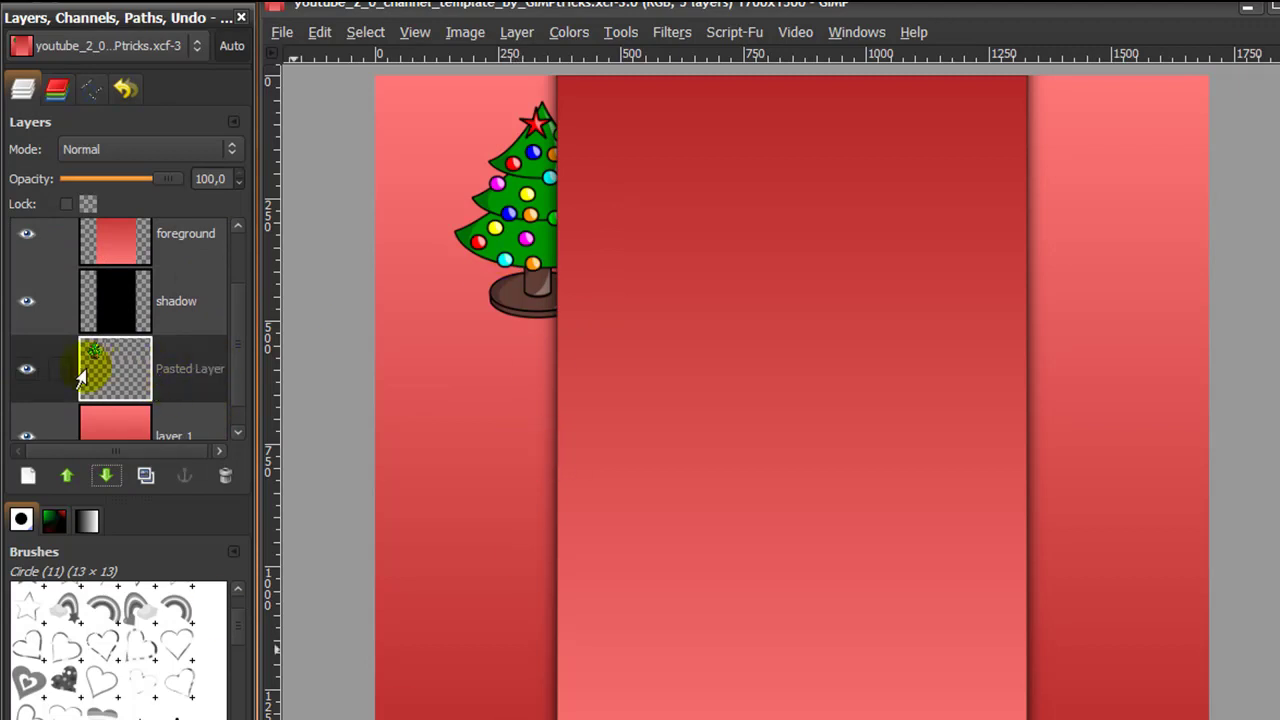
click(127, 364)
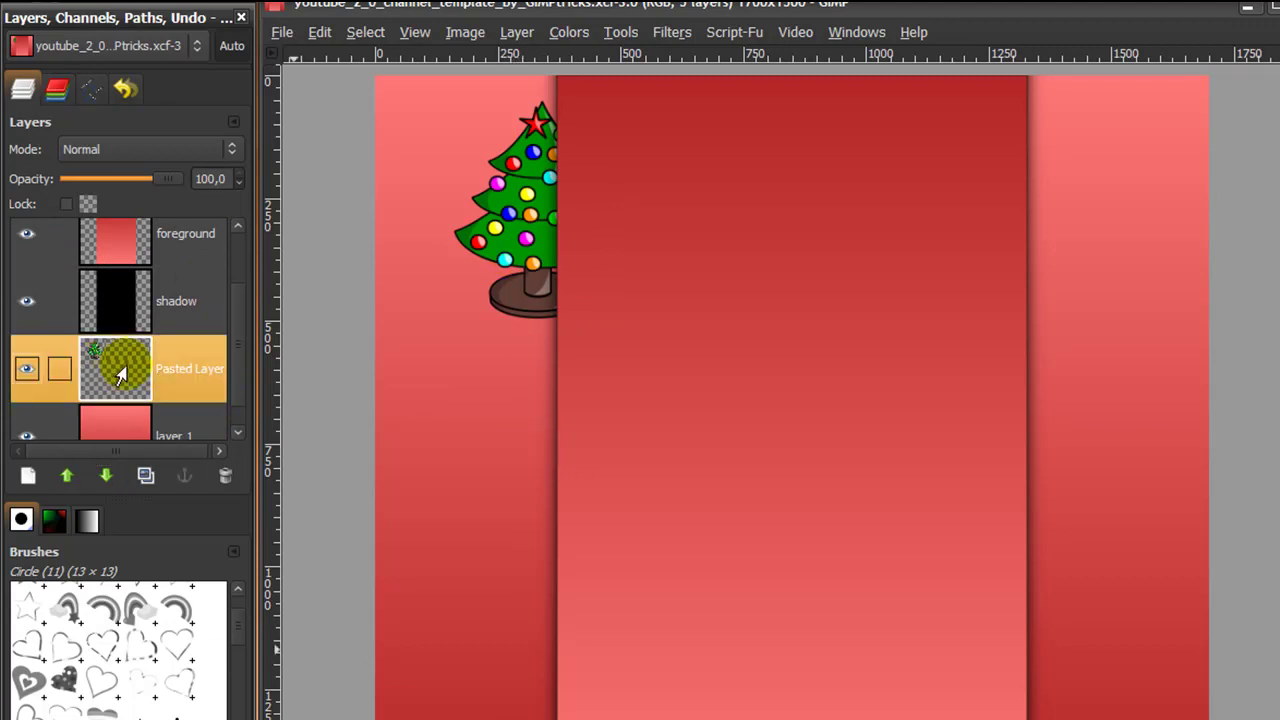
click(140, 479)
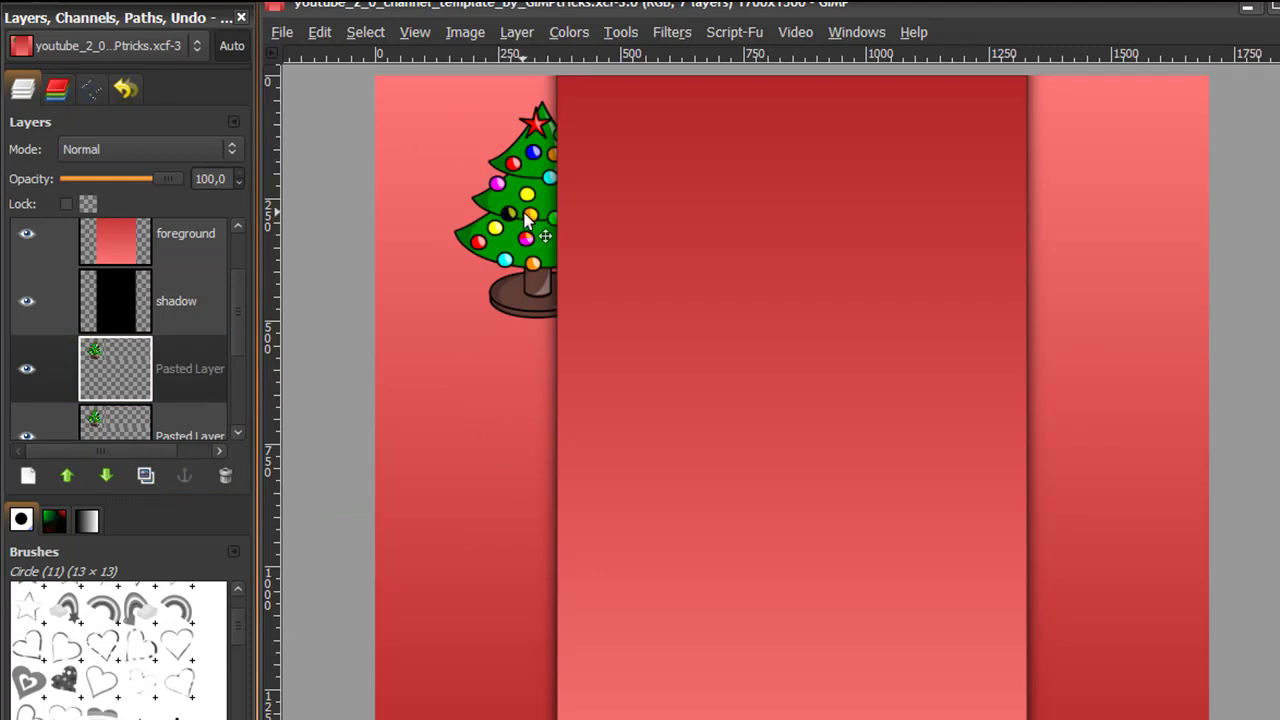
drag(524, 213, 509, 713)
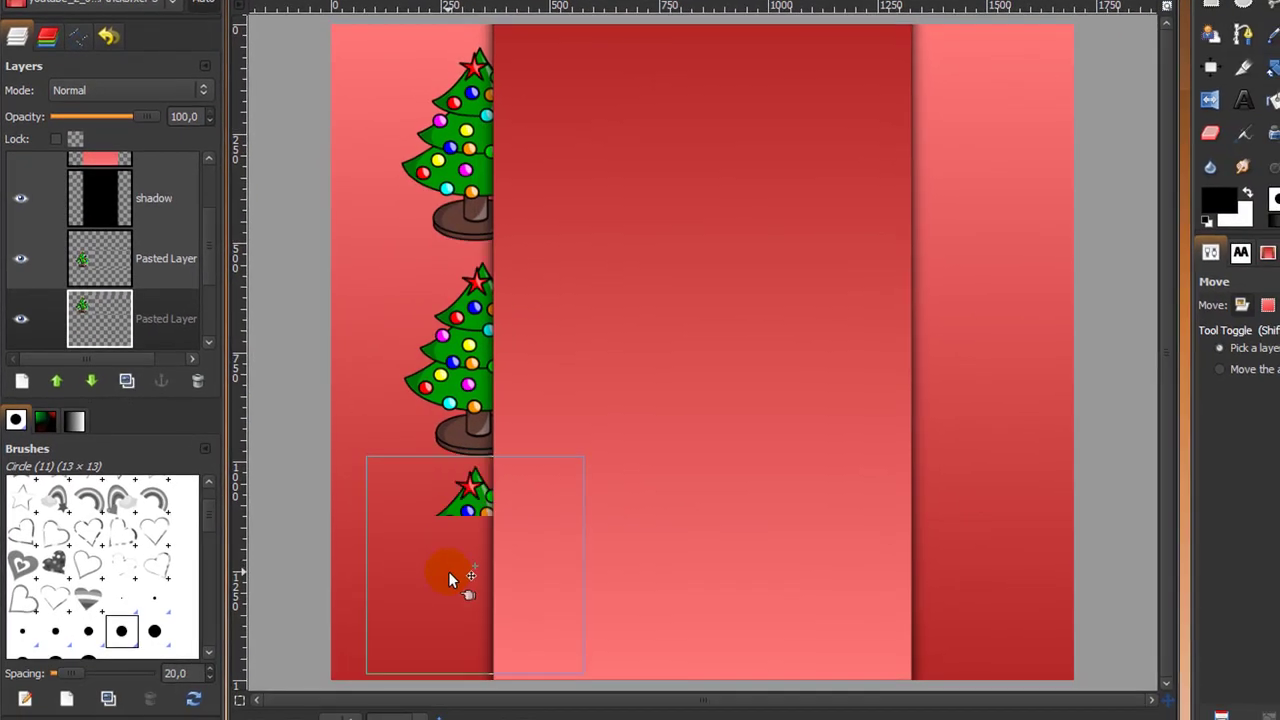
drag(449, 578, 462, 583)
Make a third tree copy, align it on the left, and select the top tree layer.
key(ctrl+v)
key(shift+ctrl+n)
drag(458, 160, 462, 190)
click(465, 232)
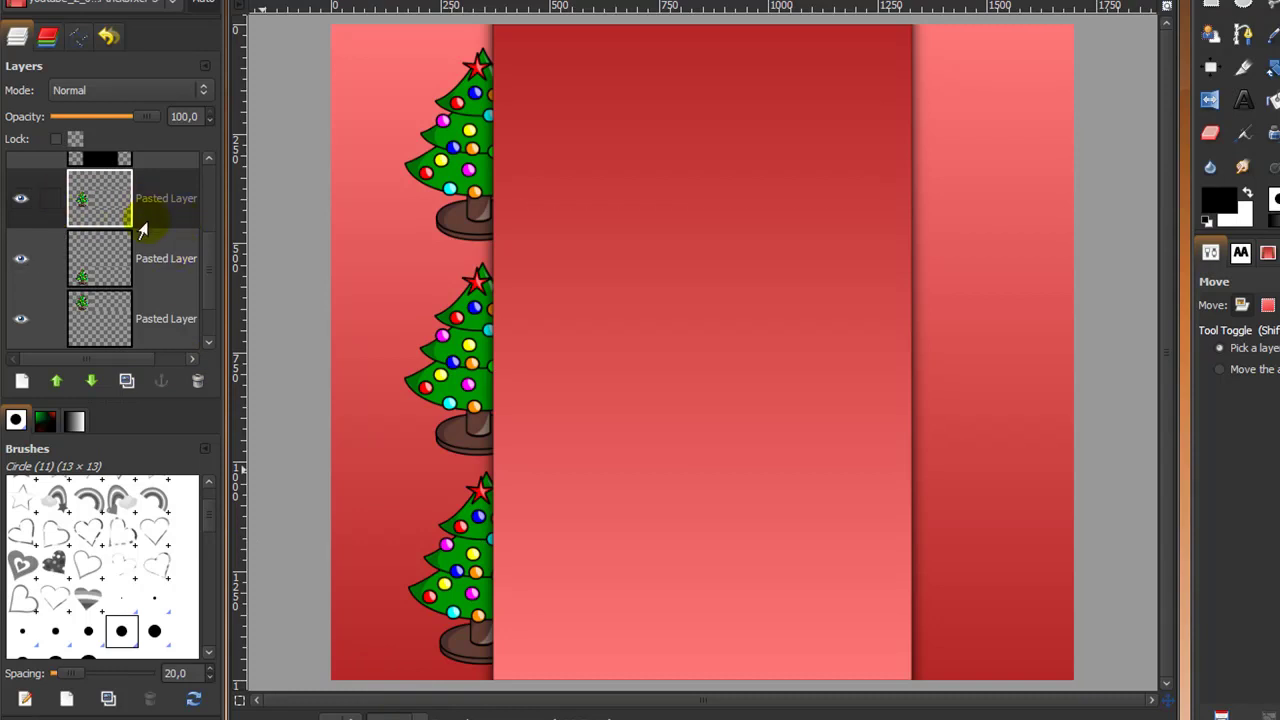
scroll(143, 230, up, 3)
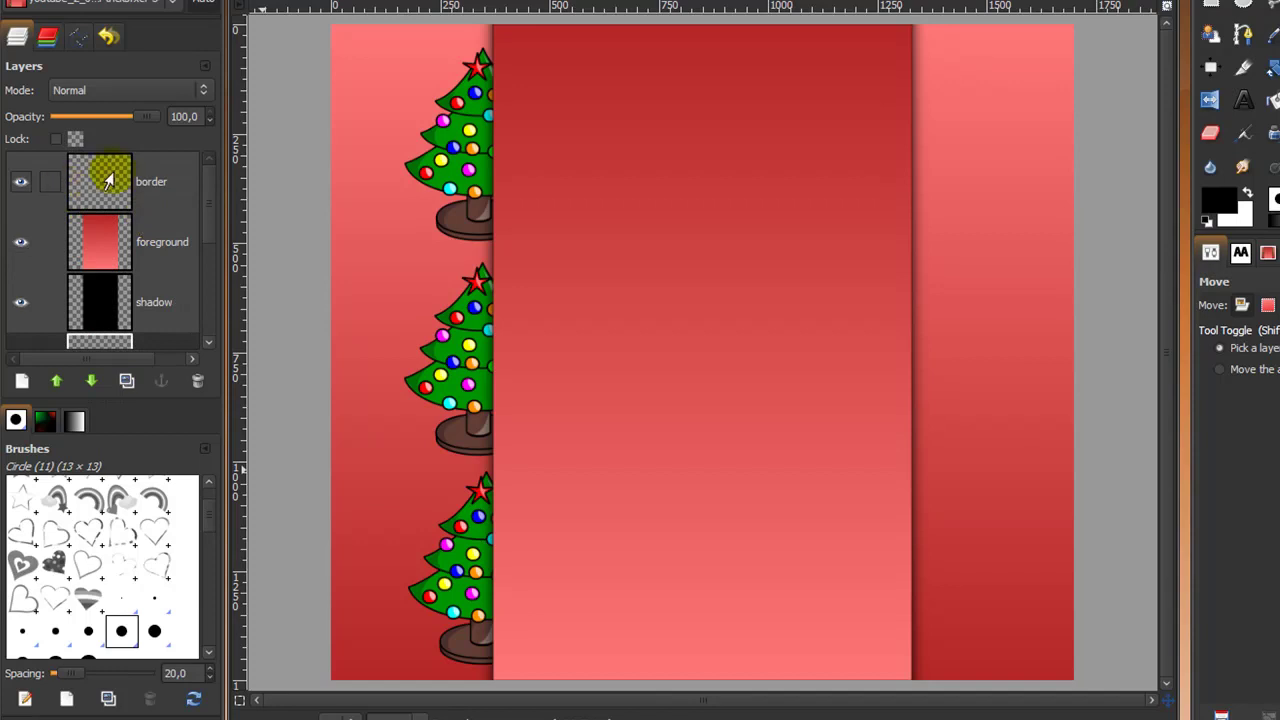
With the border layer active, set the foreground to green 009500 and ready the Text tool.
click(158, 180)
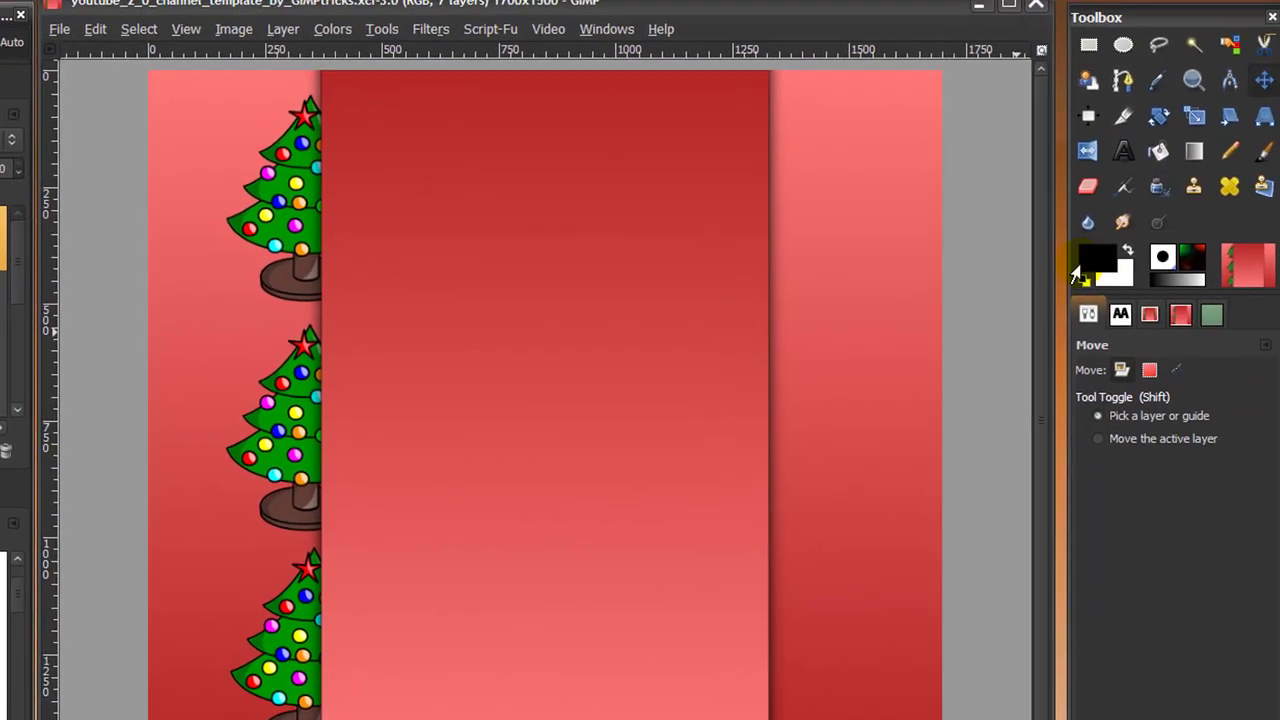
click(1216, 200)
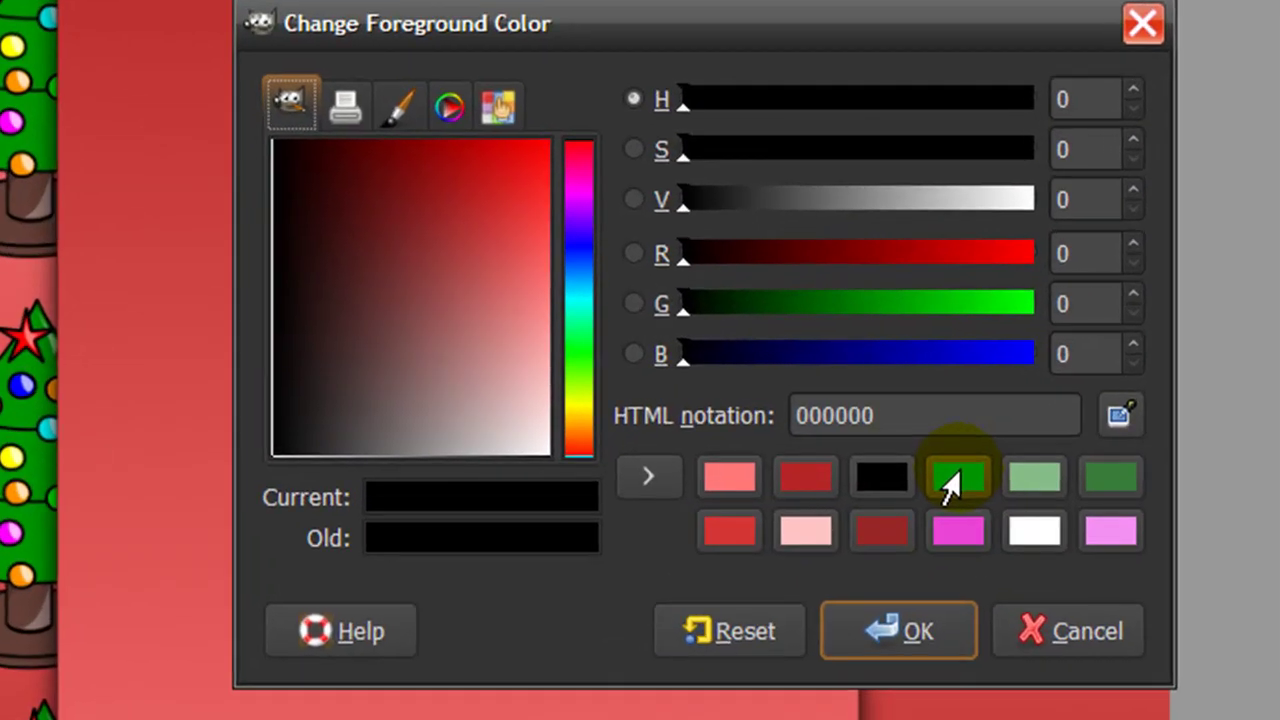
click(815, 428)
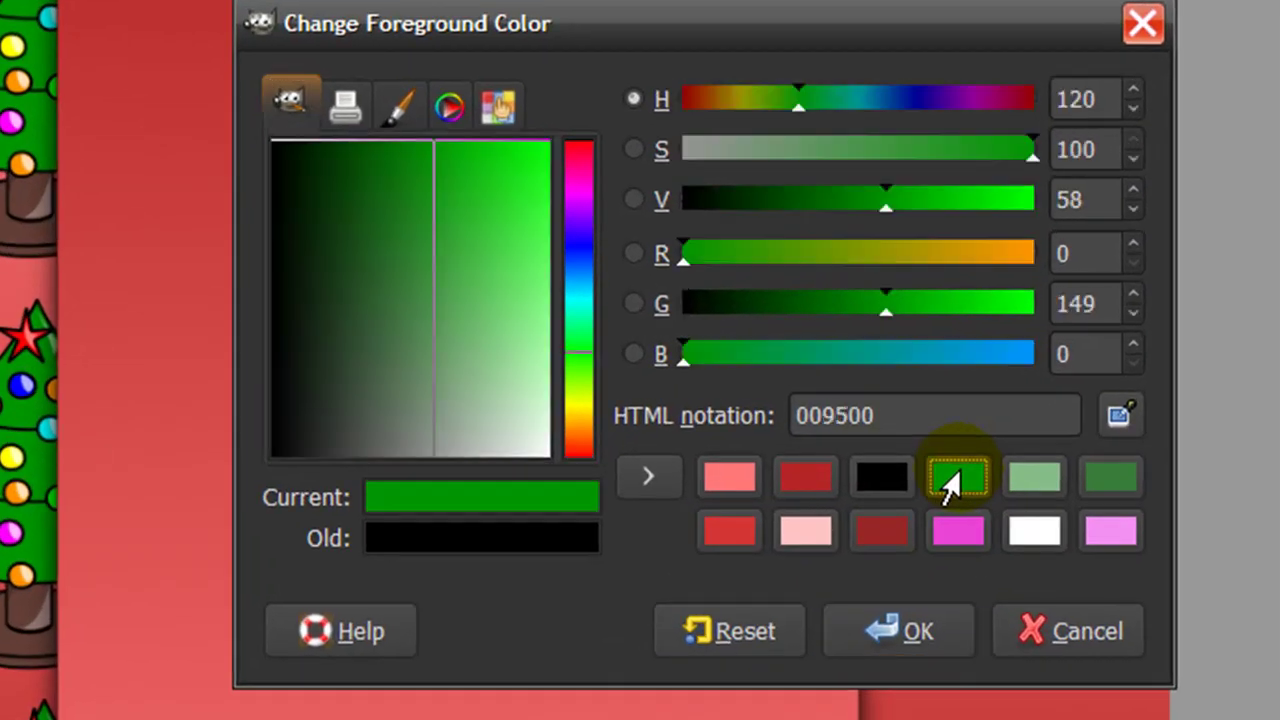
click(818, 420)
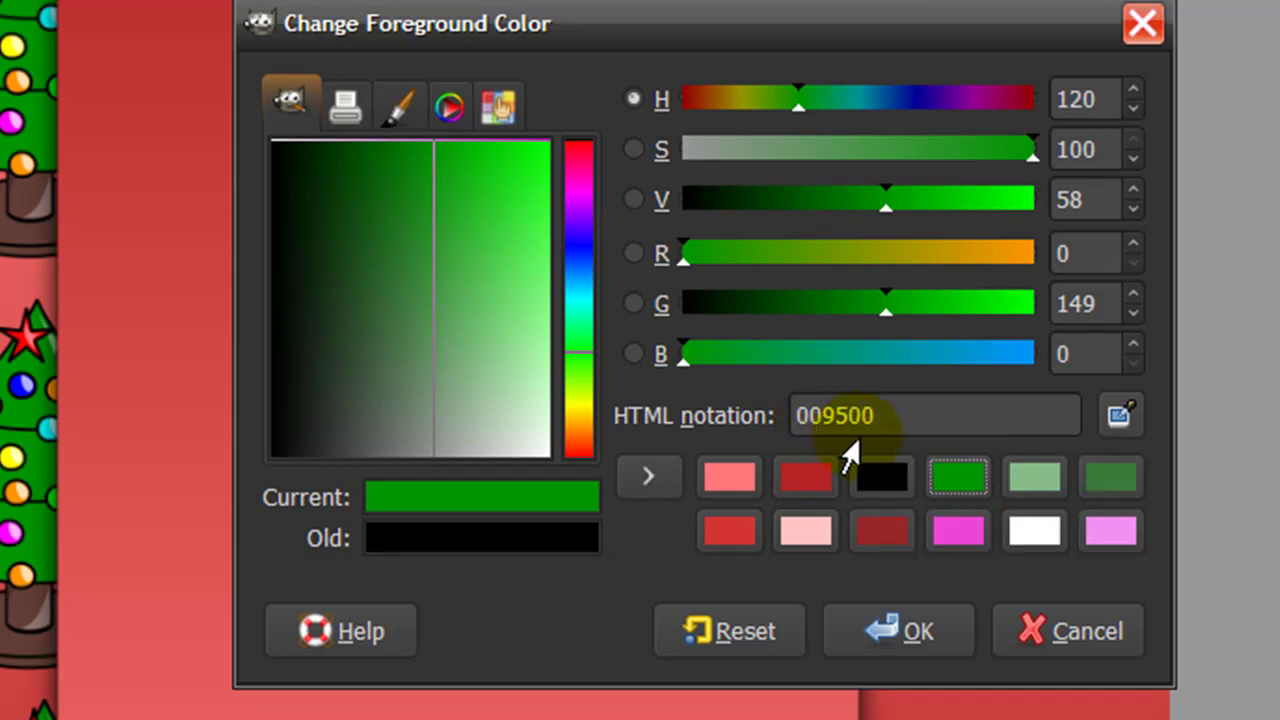
click(938, 626)
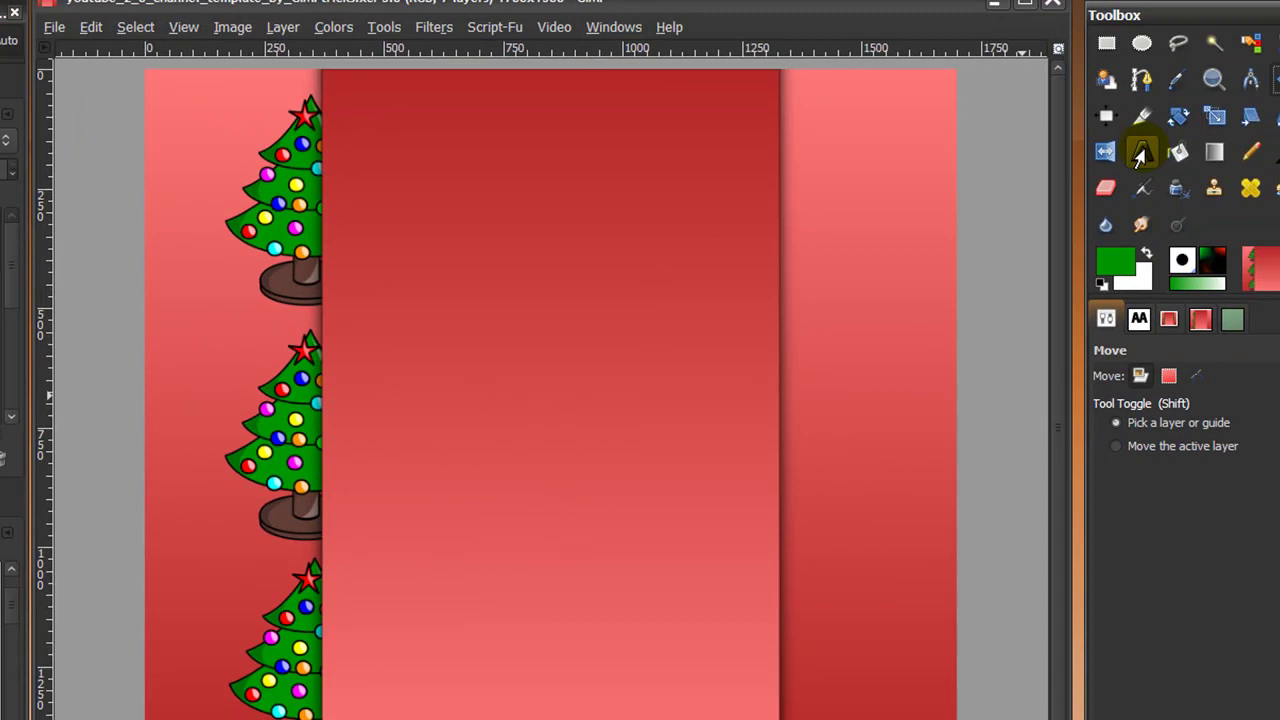
click(1141, 155)
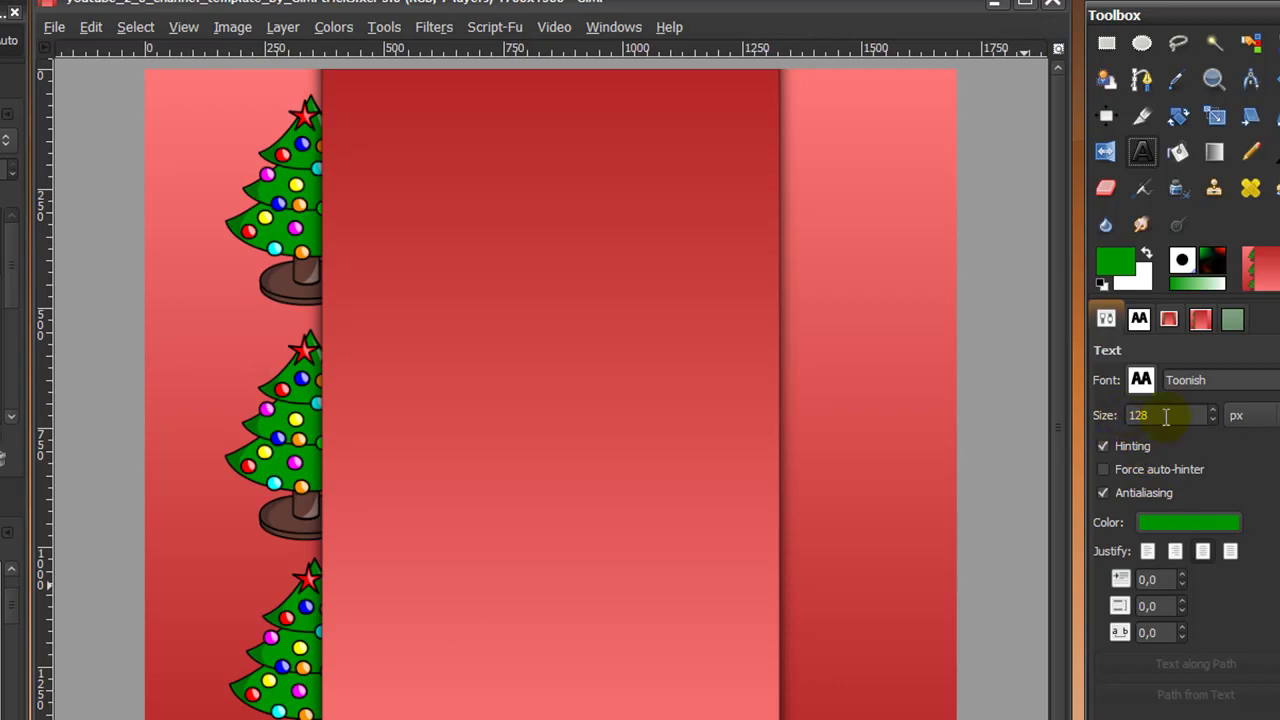
Add the text 'Merry Christmas' in the central column and nudge it up and left.
click(458, 275)
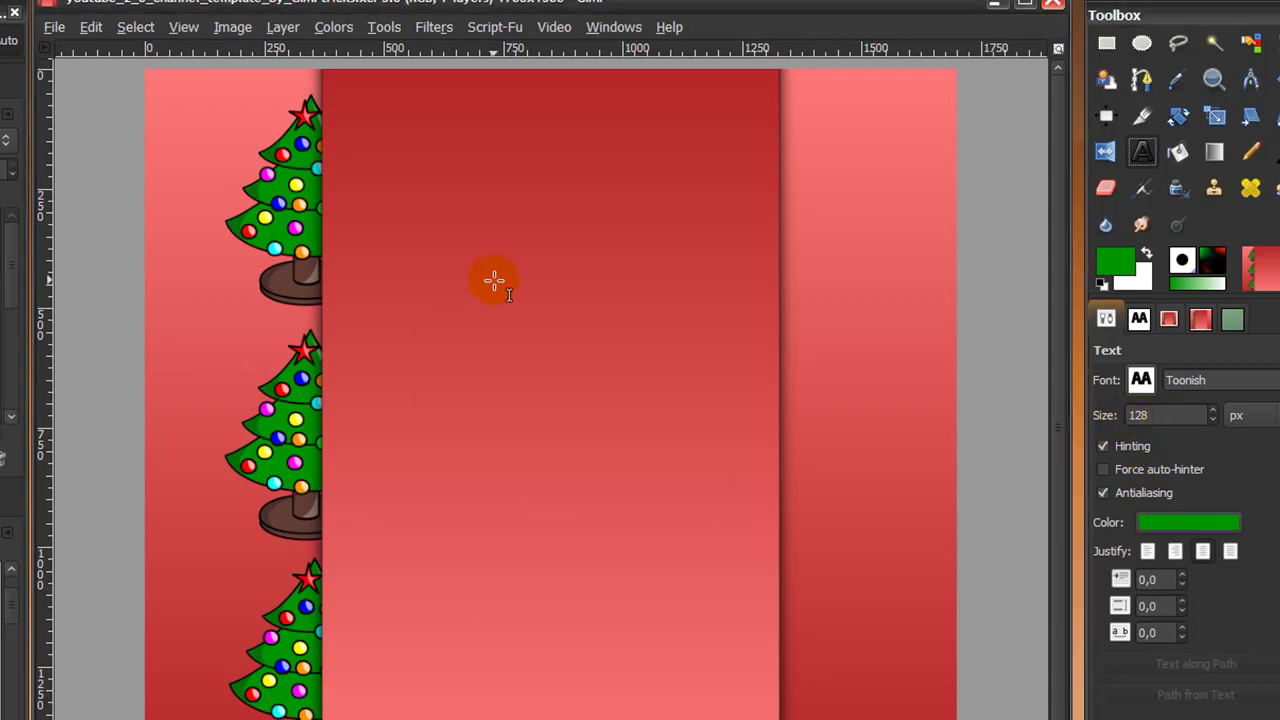
text(Merr)
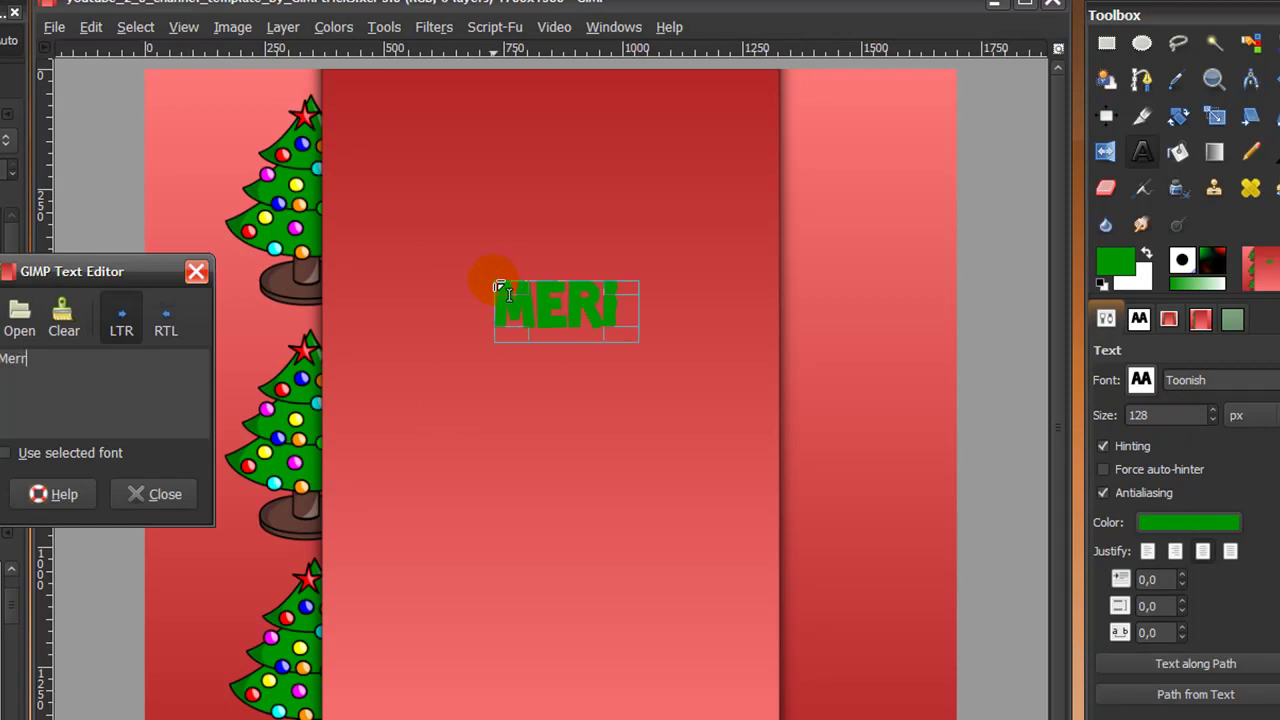
text(y Chr)
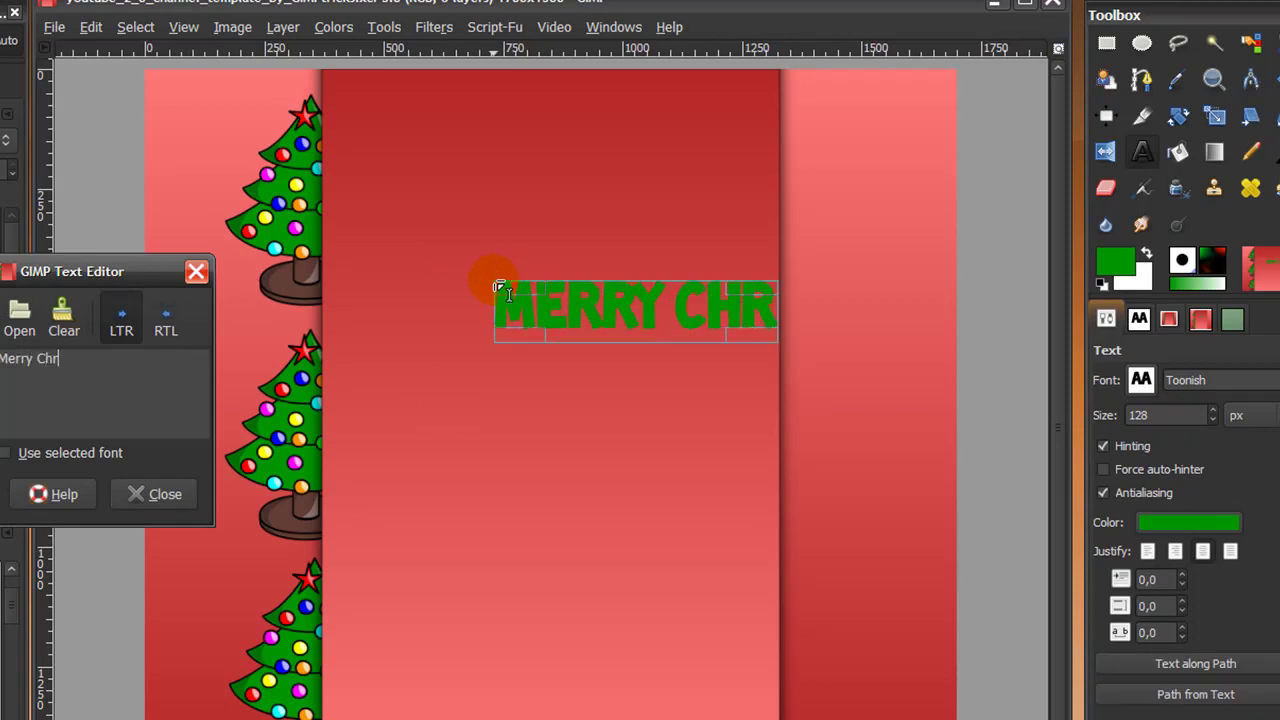
text(istmas)
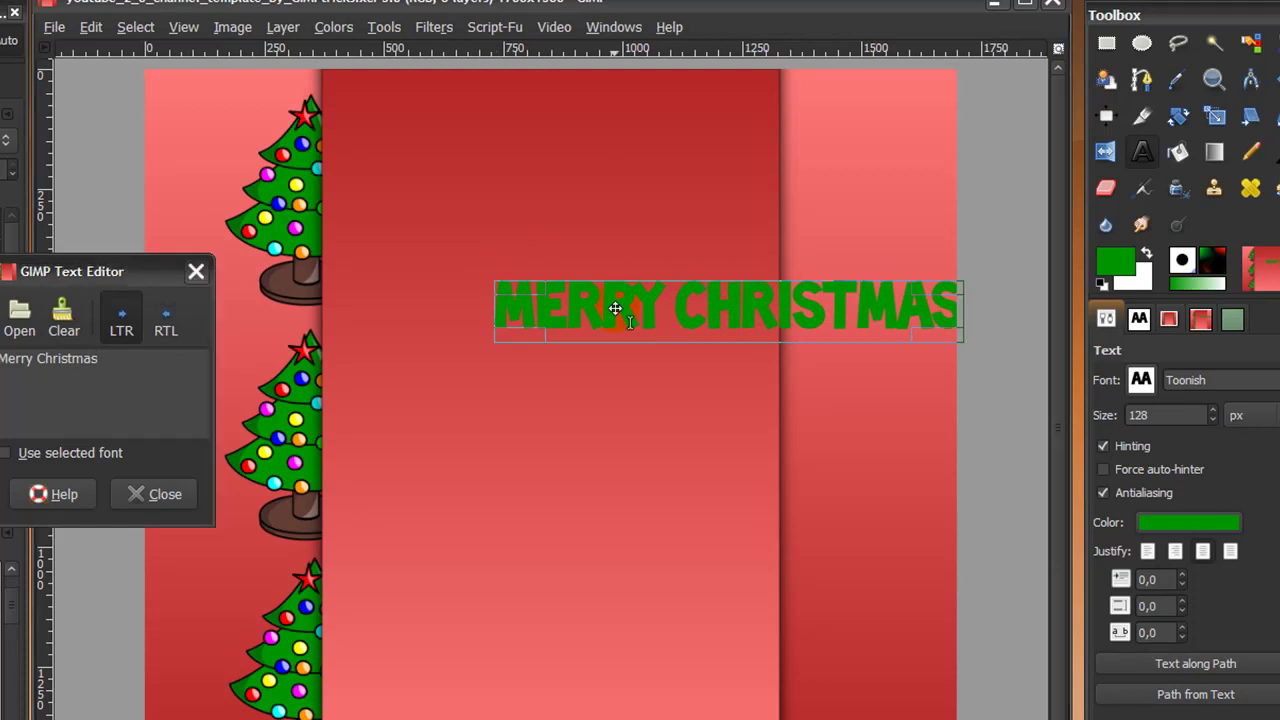
drag(505, 292, 419, 267)
click(150, 493)
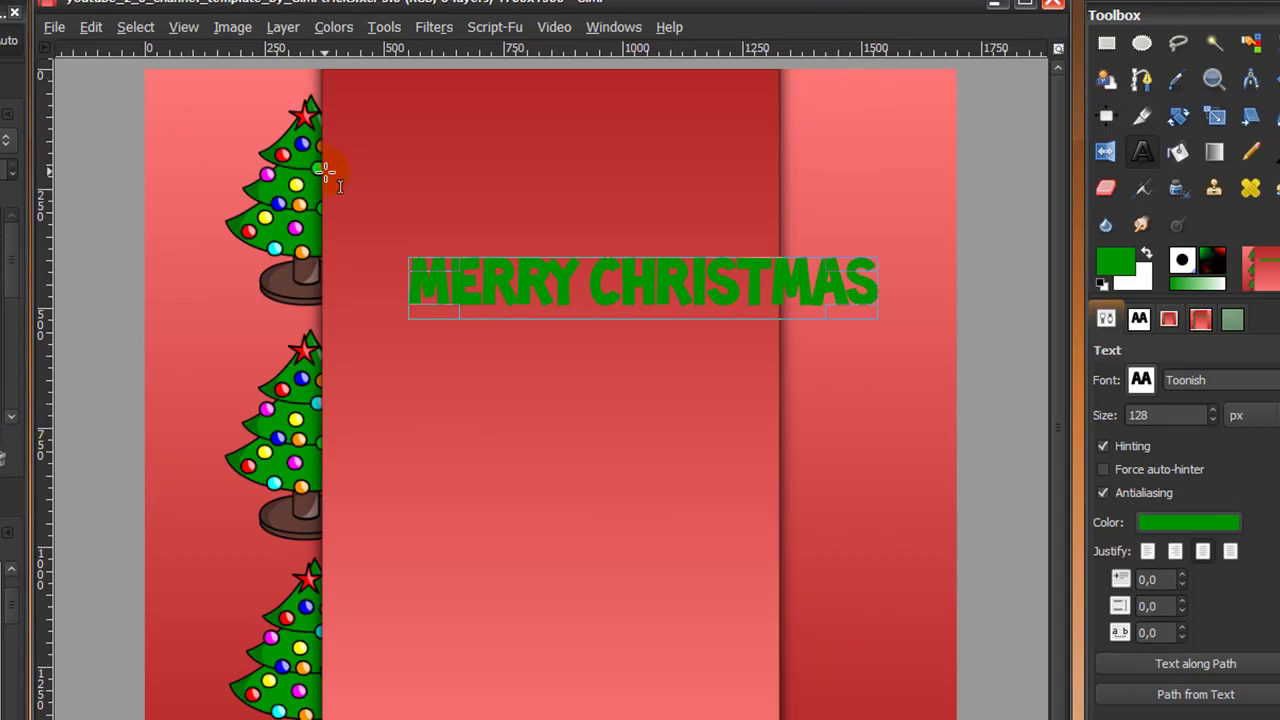
click(277, 28)
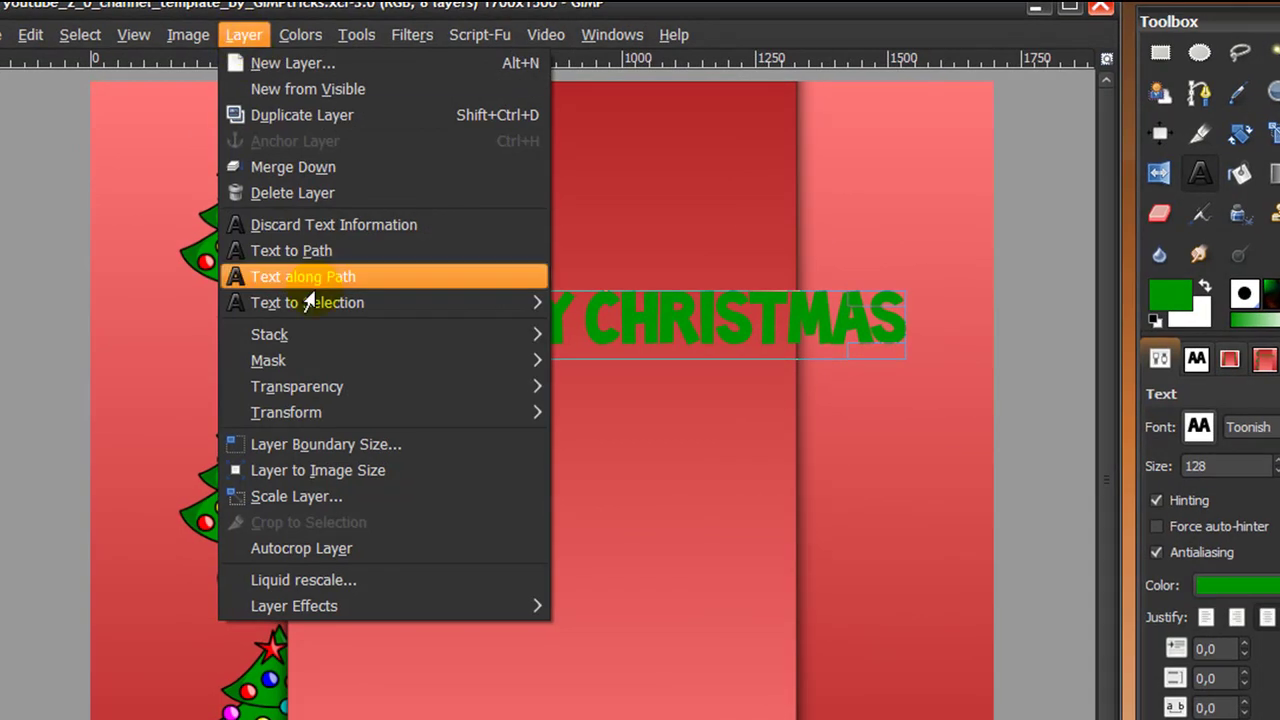
Rotate the MERRY CHRISTMAS layer 90° clockwise and move it onto the right-hand red strip.
mouse_move(325, 410)
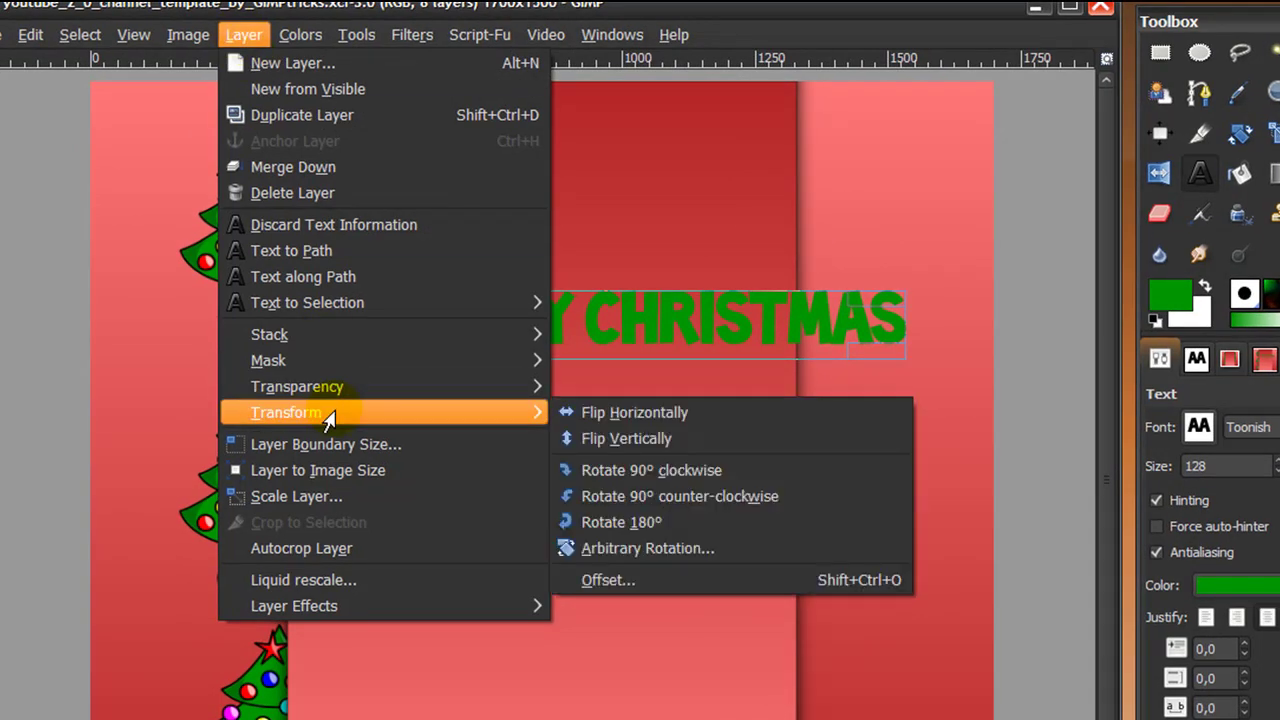
click(632, 472)
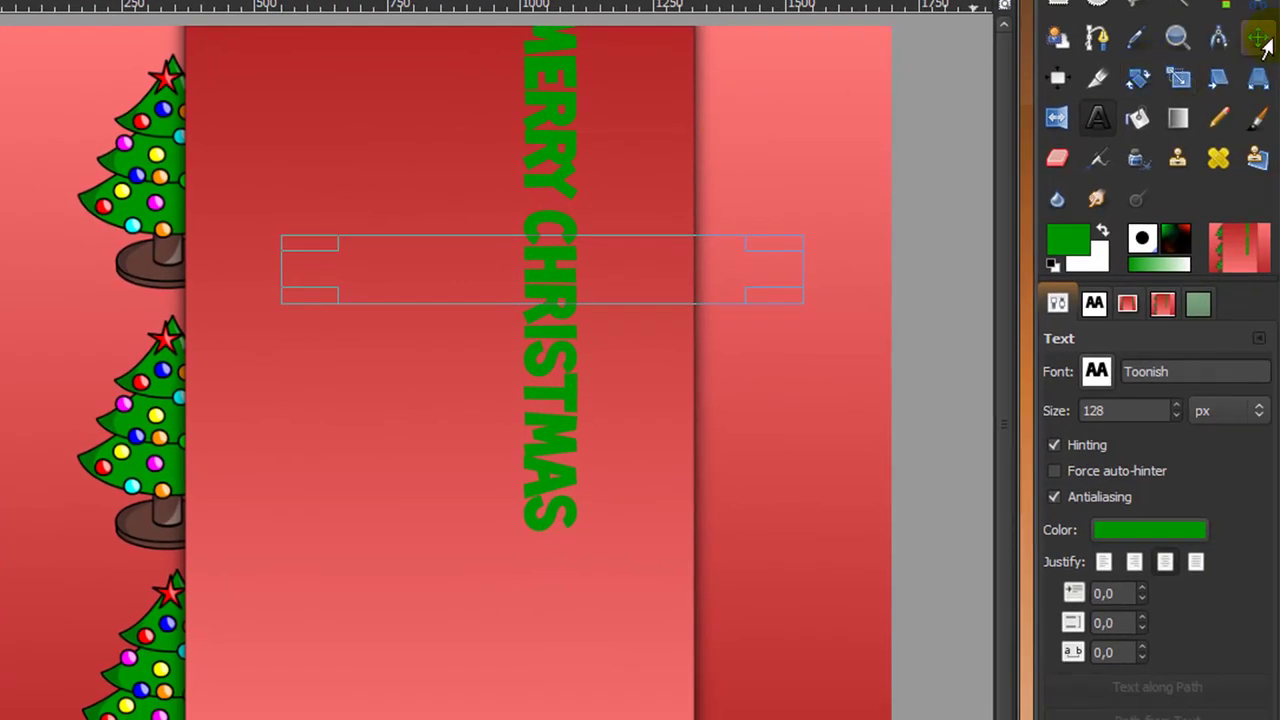
click(1257, 40)
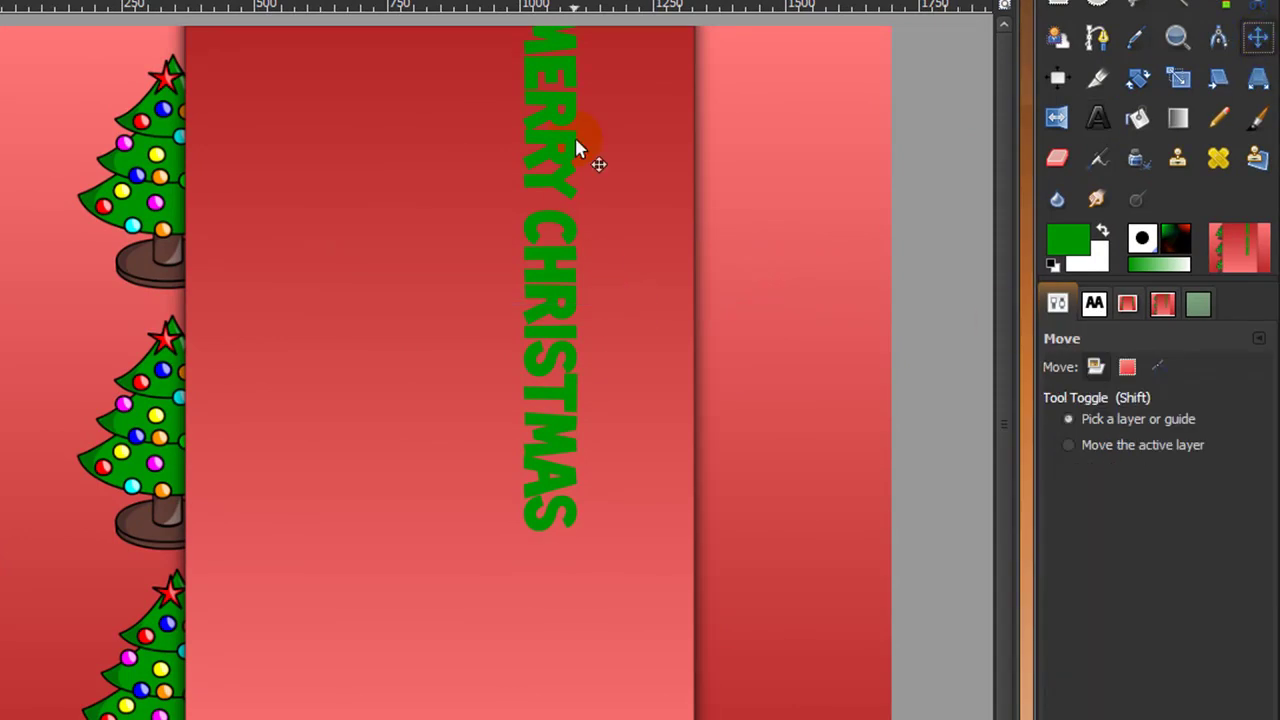
drag(575, 145, 766, 177)
click(608, 178)
click(768, 310)
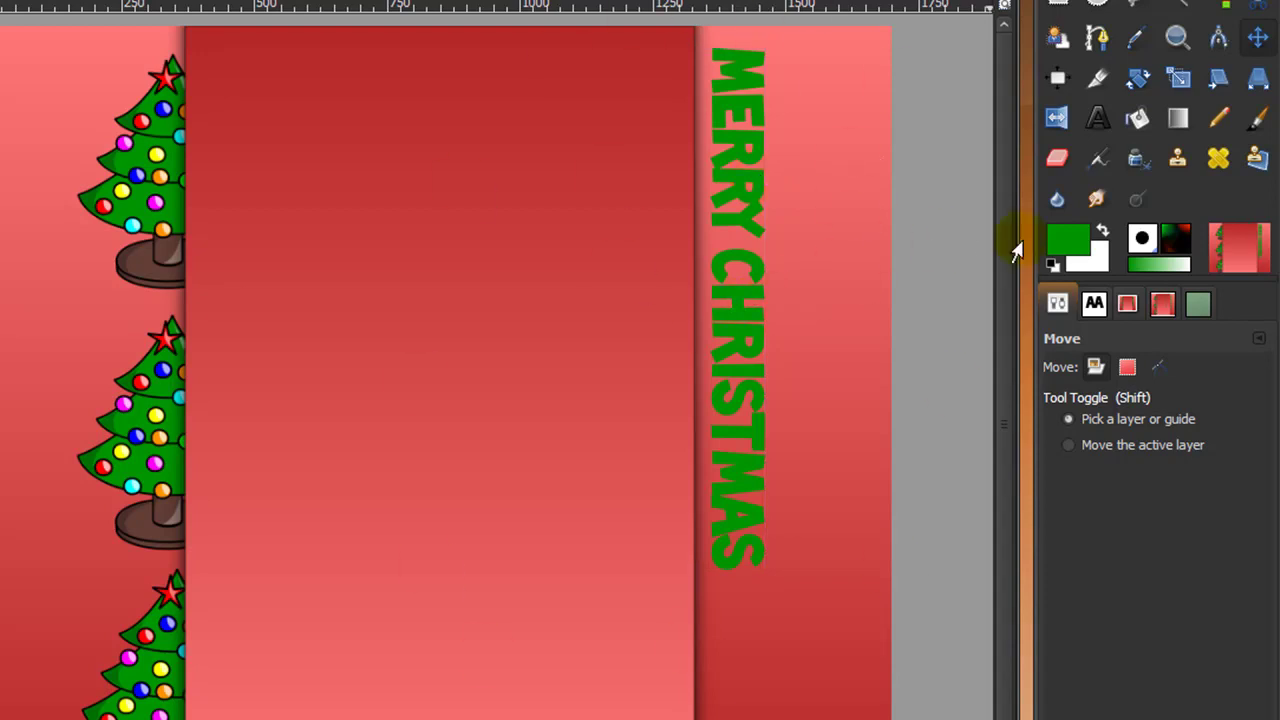
Set the foreground to black and select the Merry Christmas letters with Alpha to Selection.
click(1068, 245)
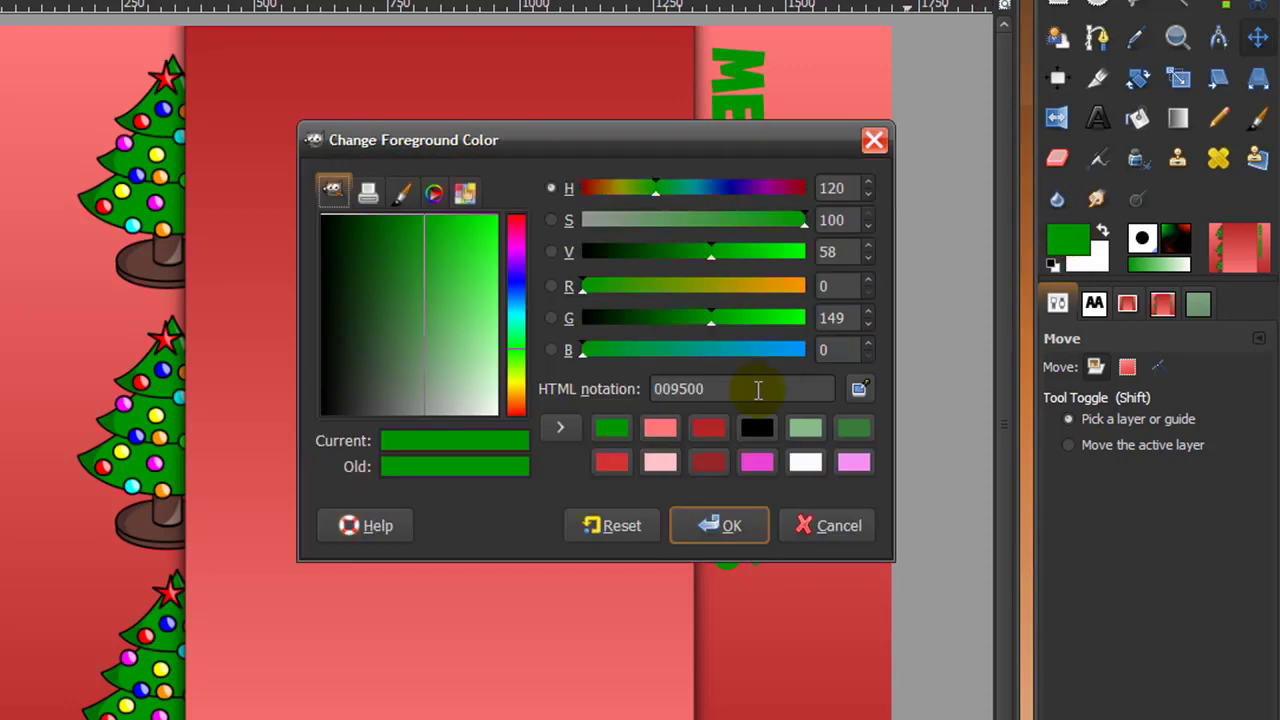
click(755, 429)
click(729, 527)
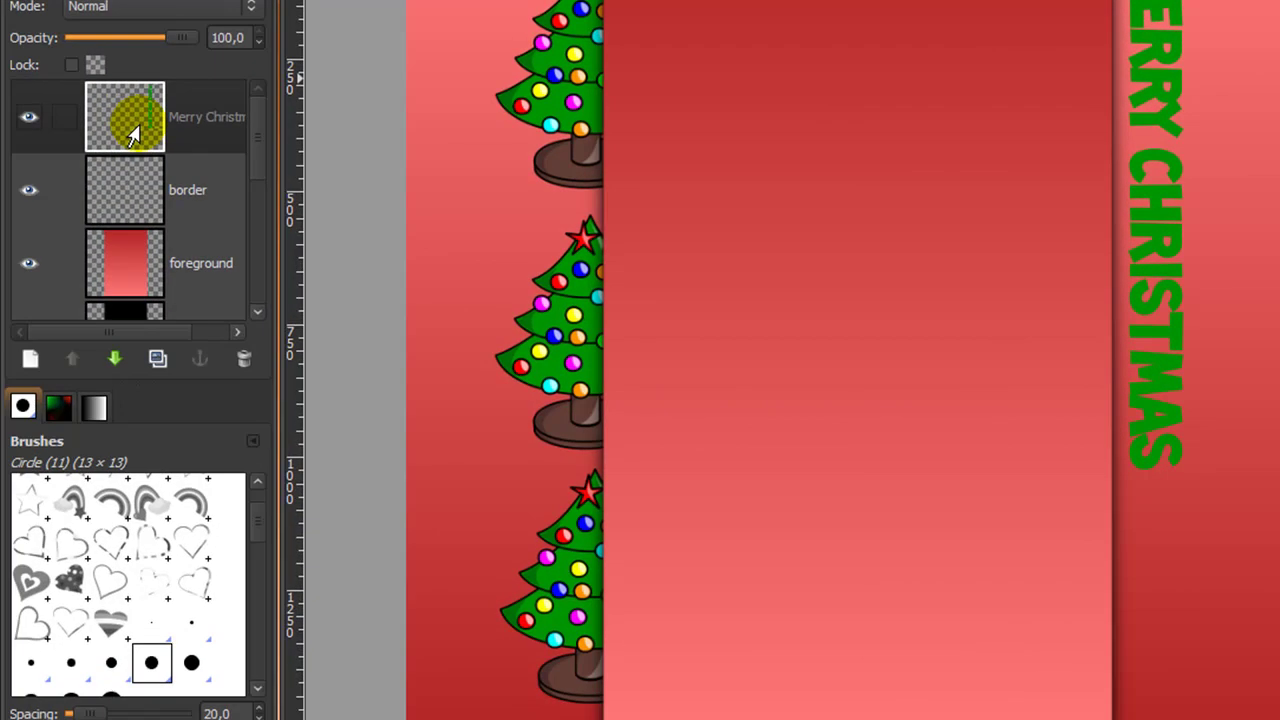
click(211, 120)
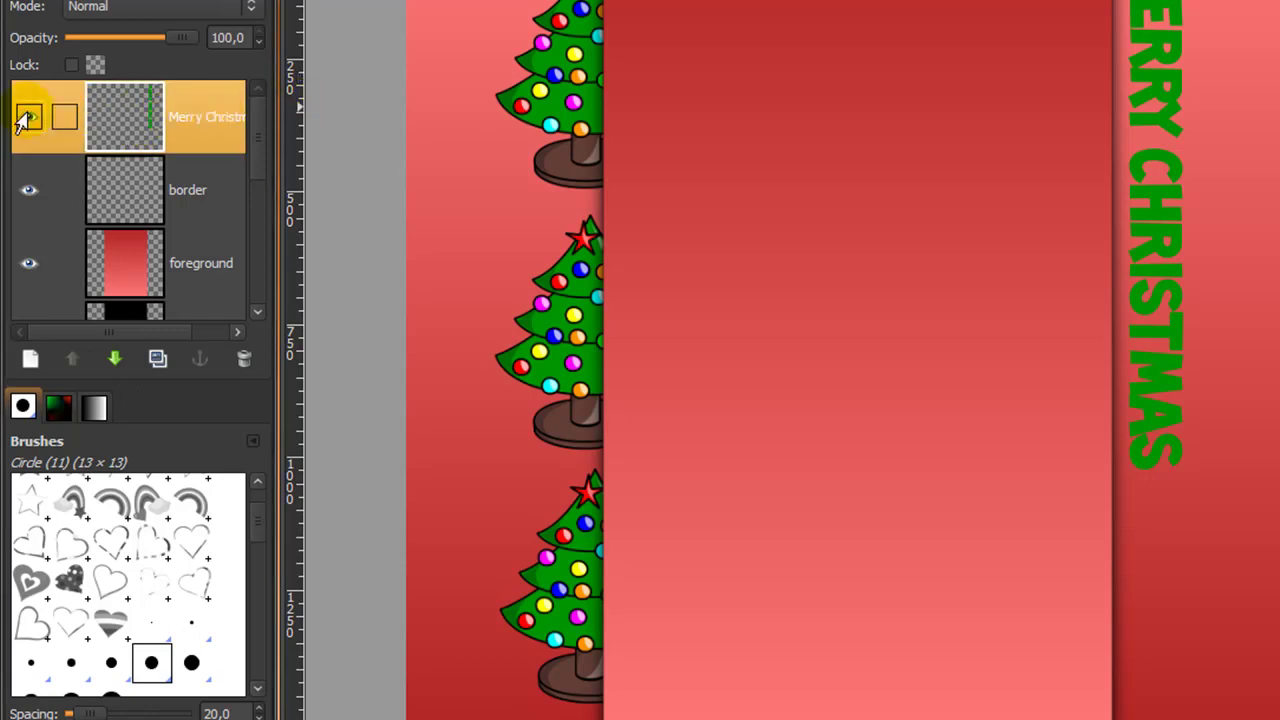
right_click(125, 110)
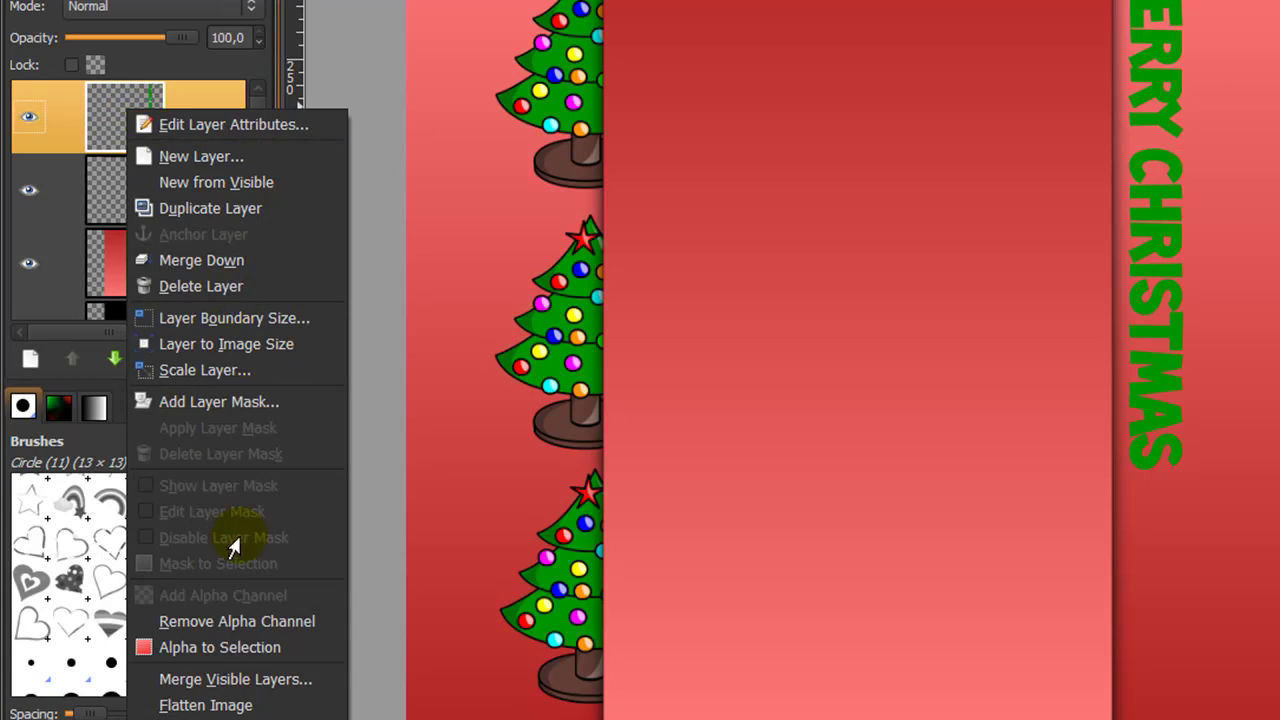
click(228, 652)
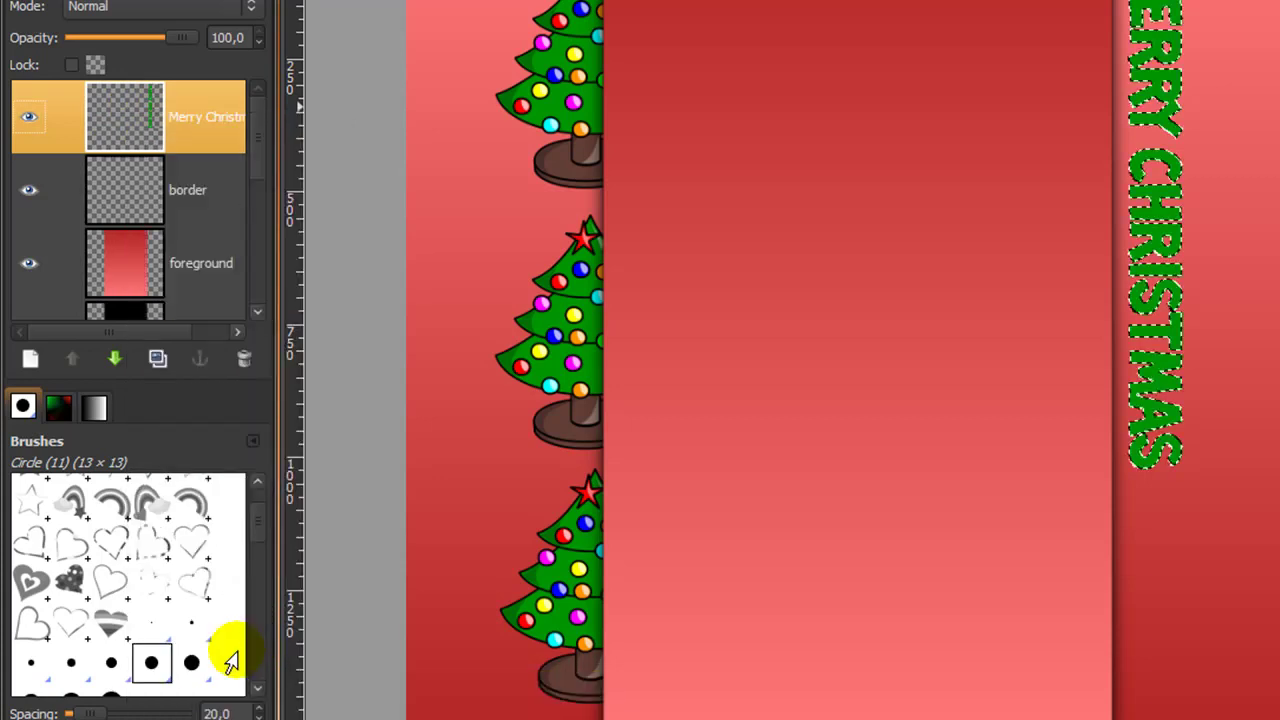
Add a transparent 'text border' layer and lower it beneath the Merry Christmas layer.
click(28, 362)
text(text border)
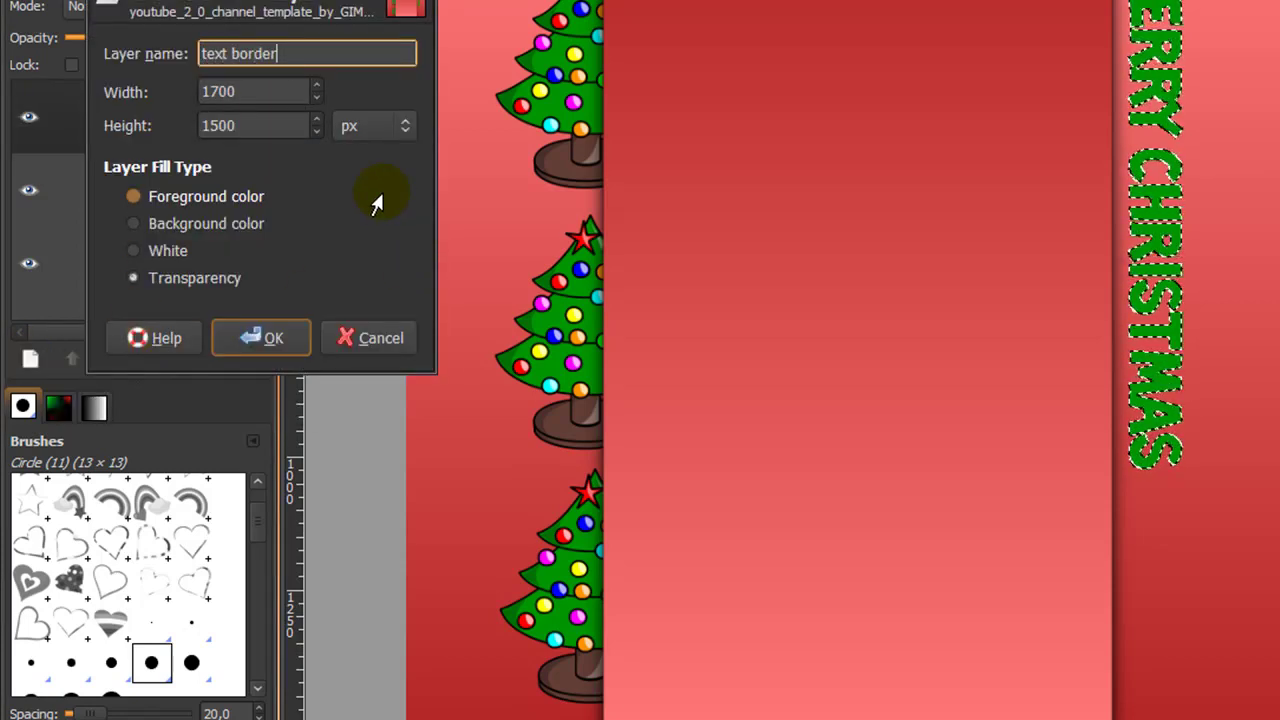
click(262, 338)
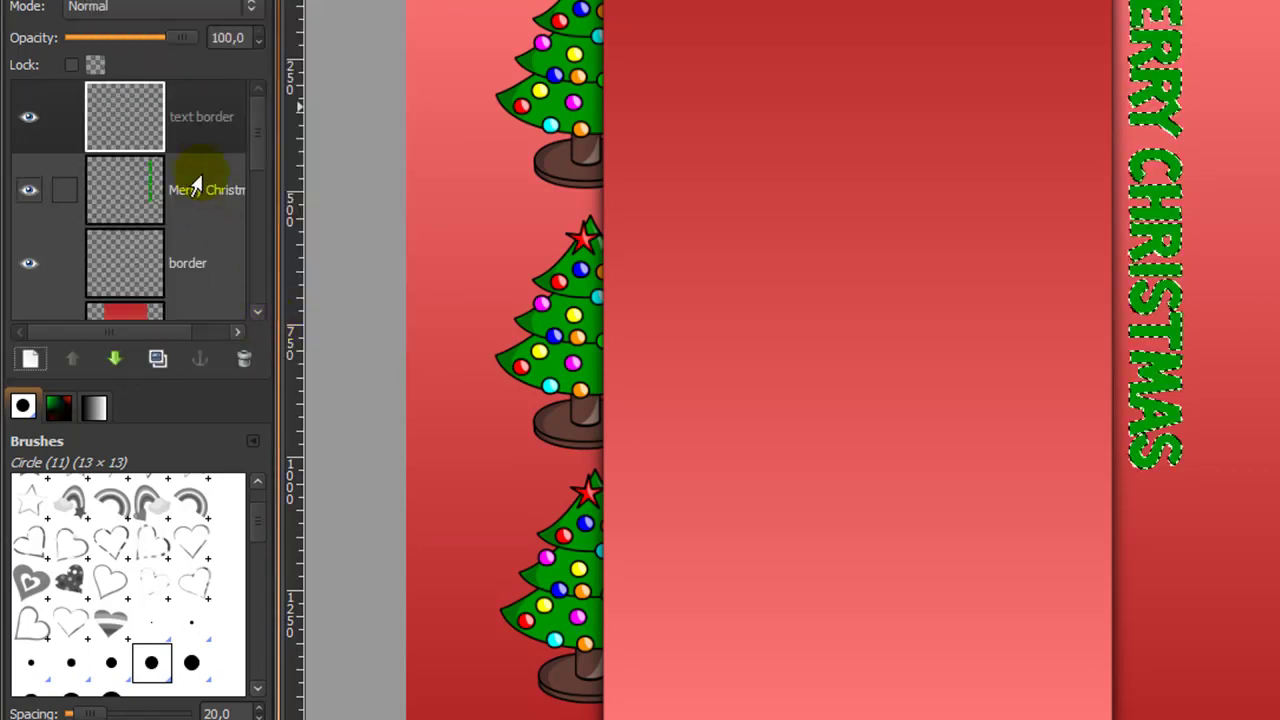
click(195, 128)
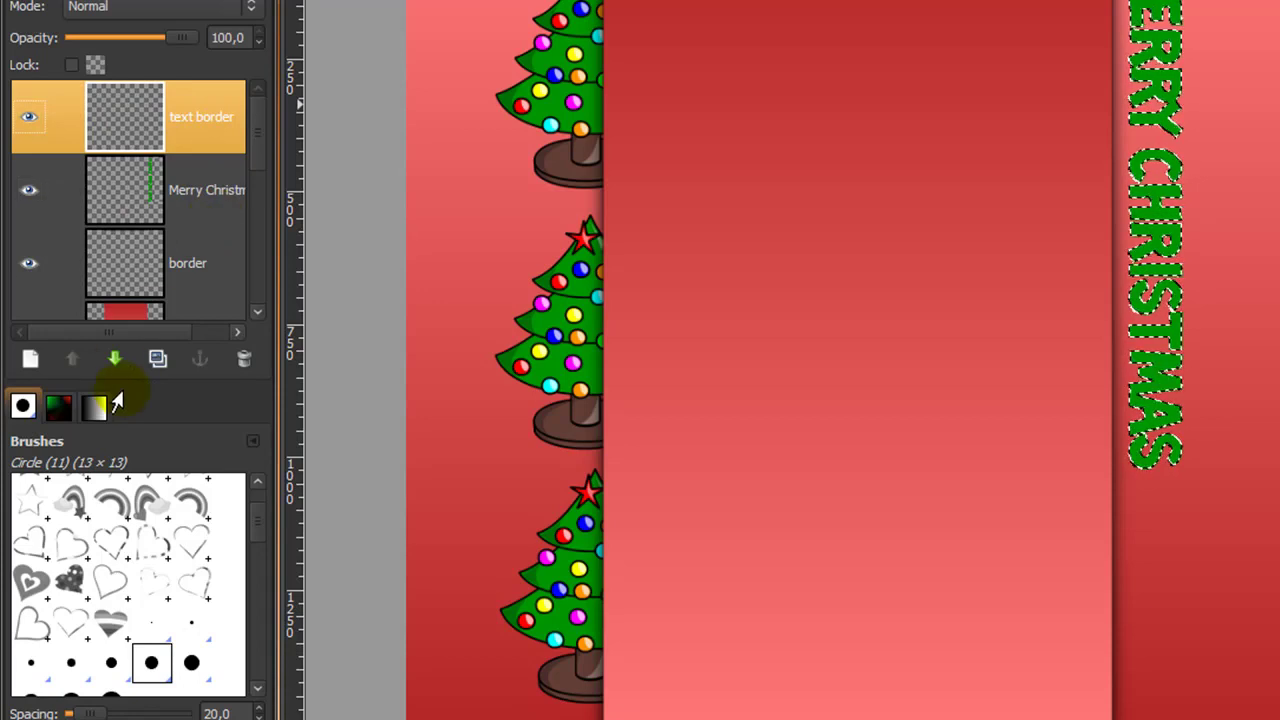
click(114, 359)
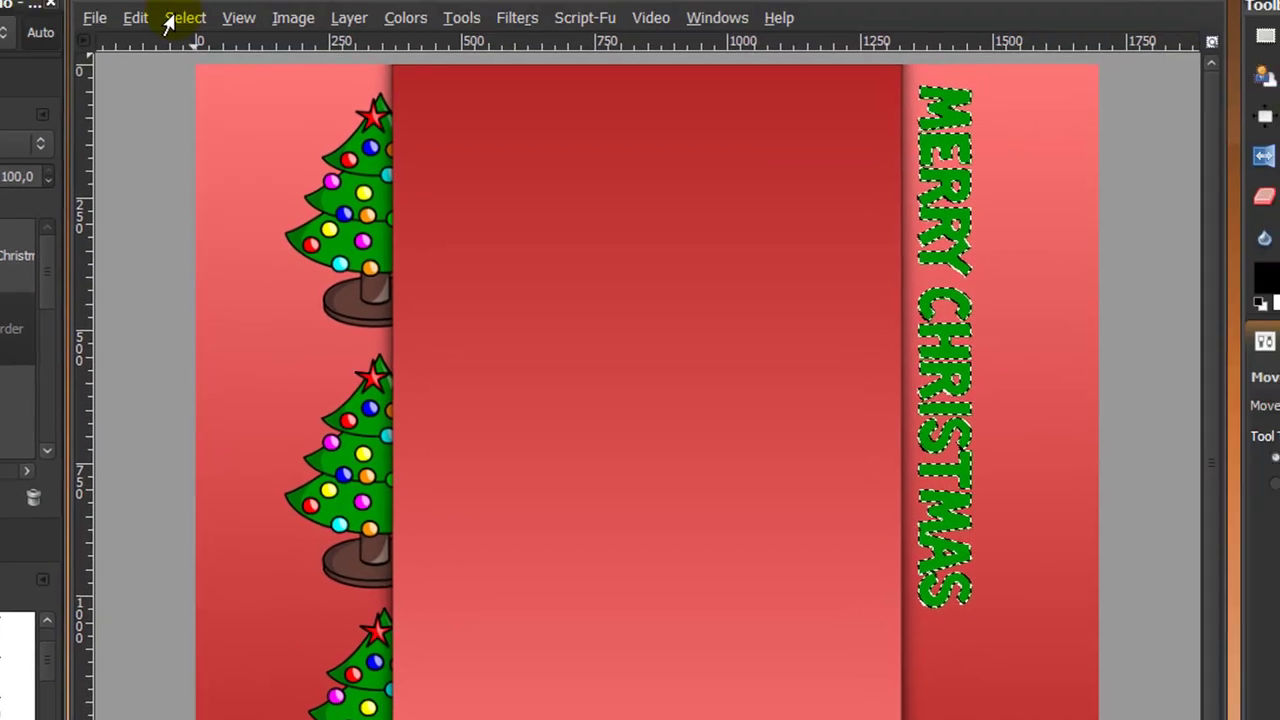
click(175, 18)
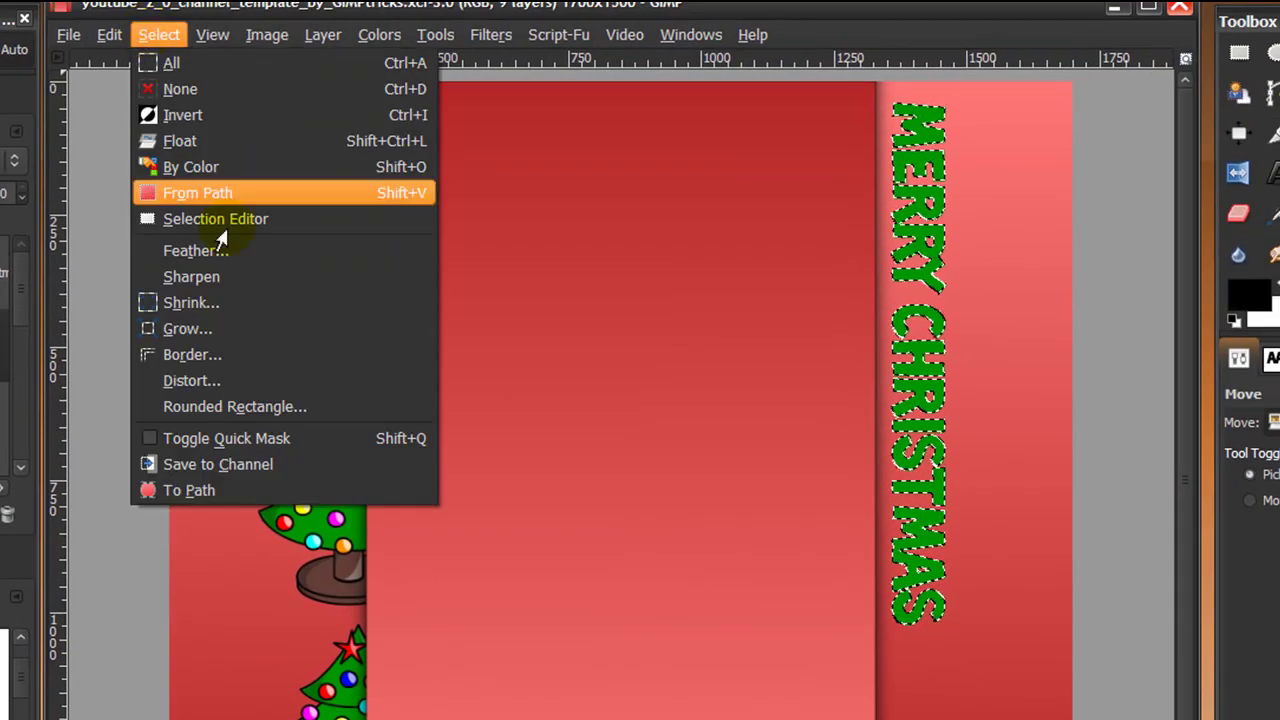
Grow the text selection by 4 px, bucket-fill it black, then select none.
click(240, 330)
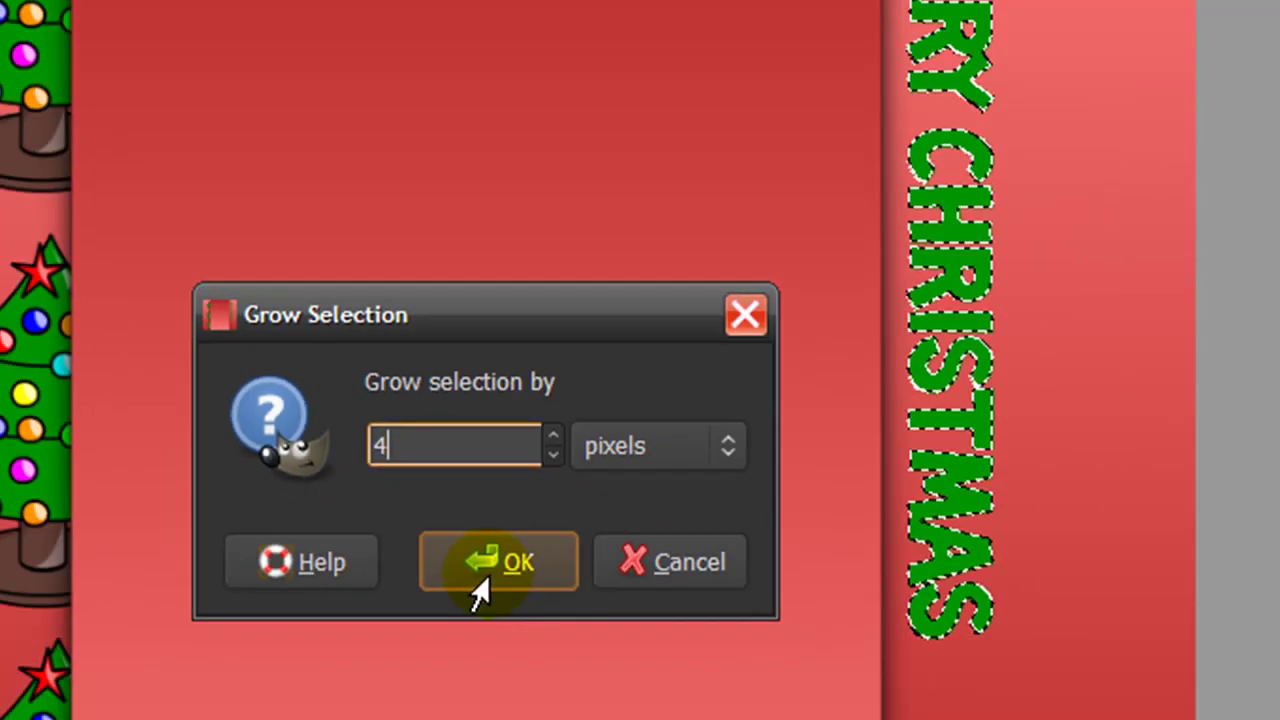
click(478, 580)
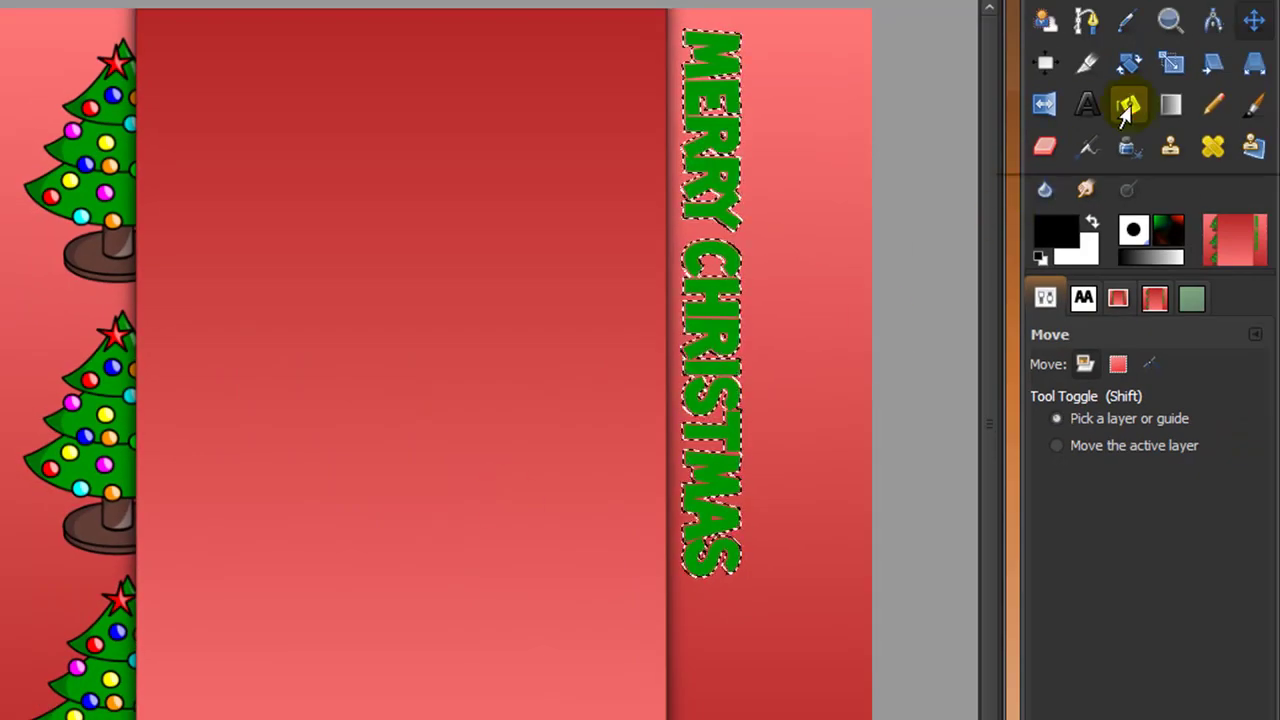
click(1126, 106)
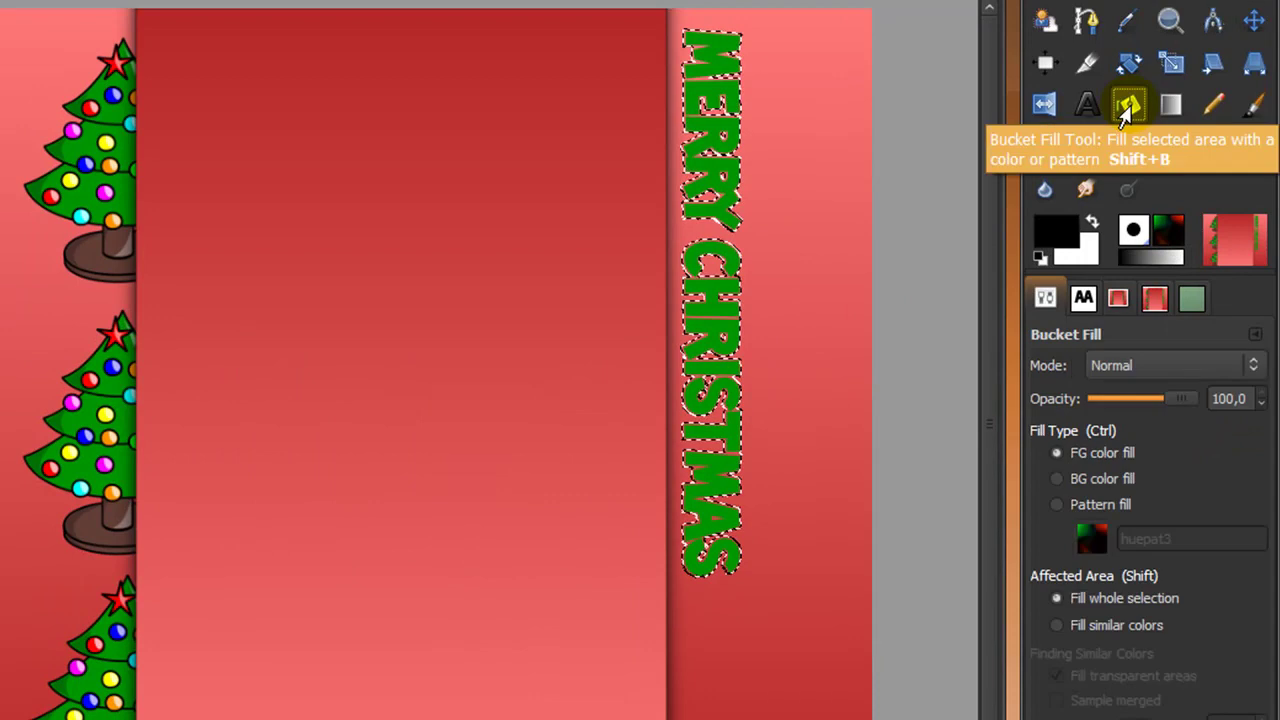
click(714, 333)
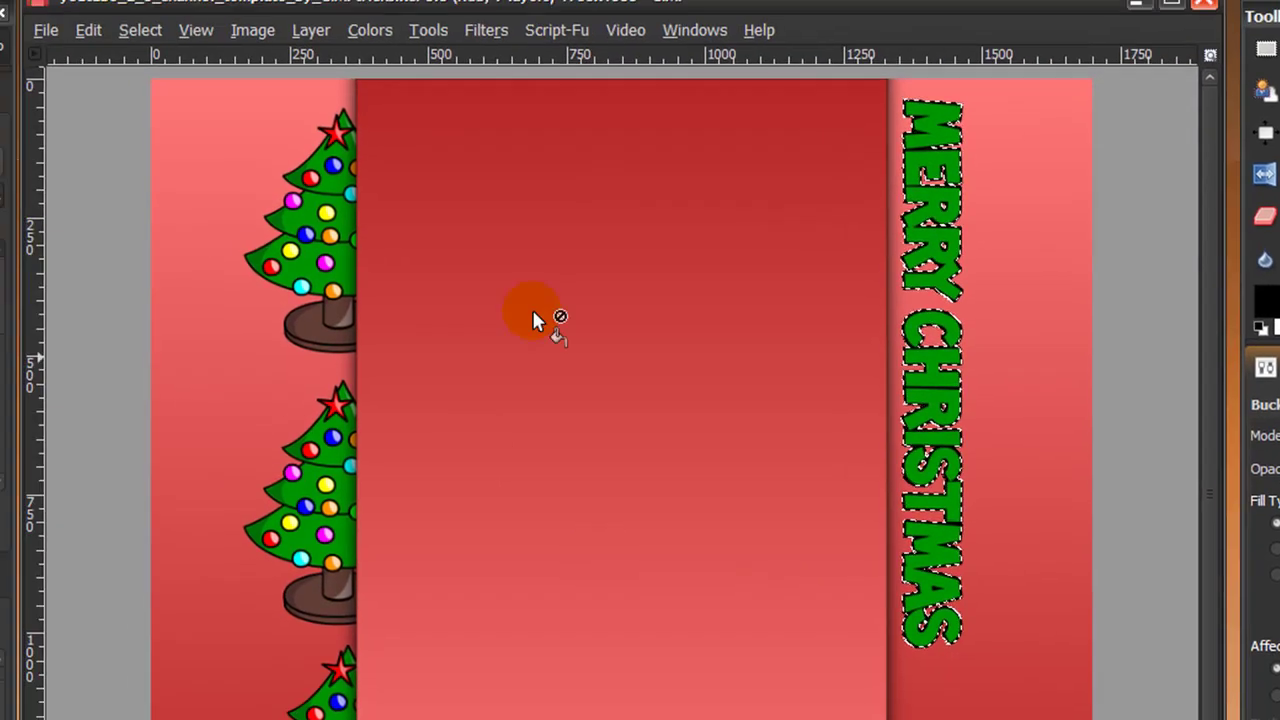
click(140, 30)
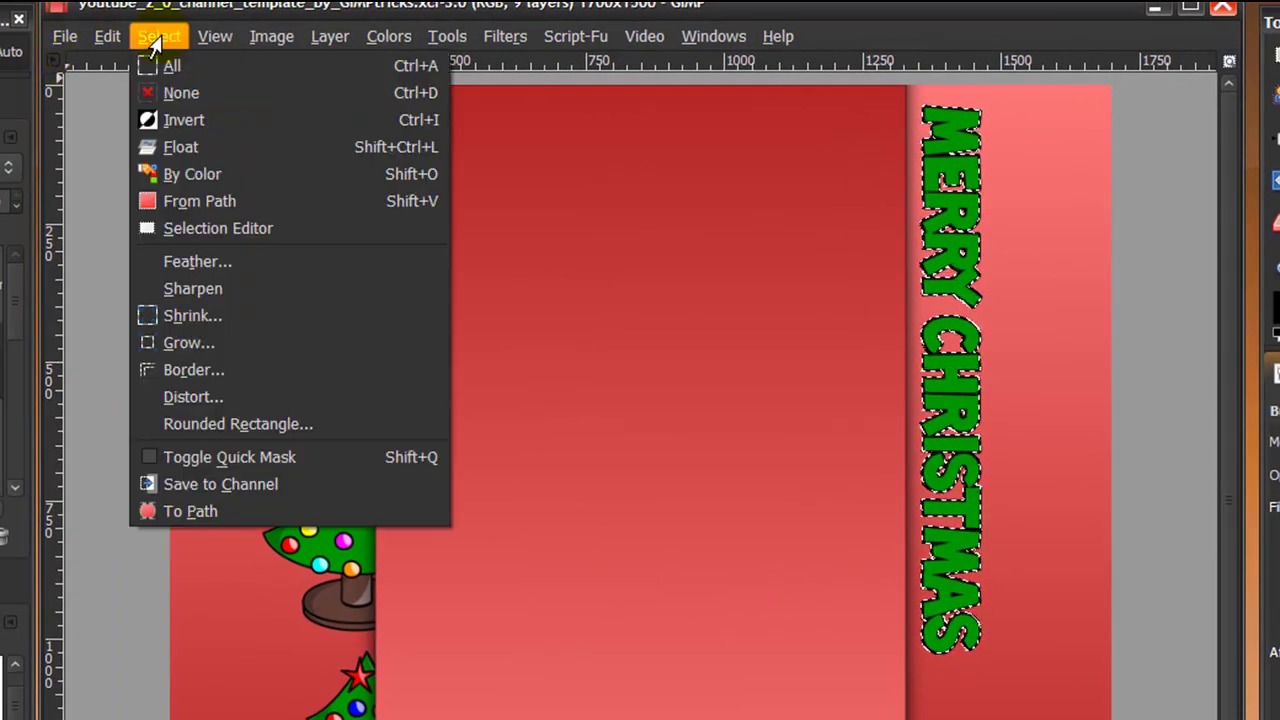
click(180, 92)
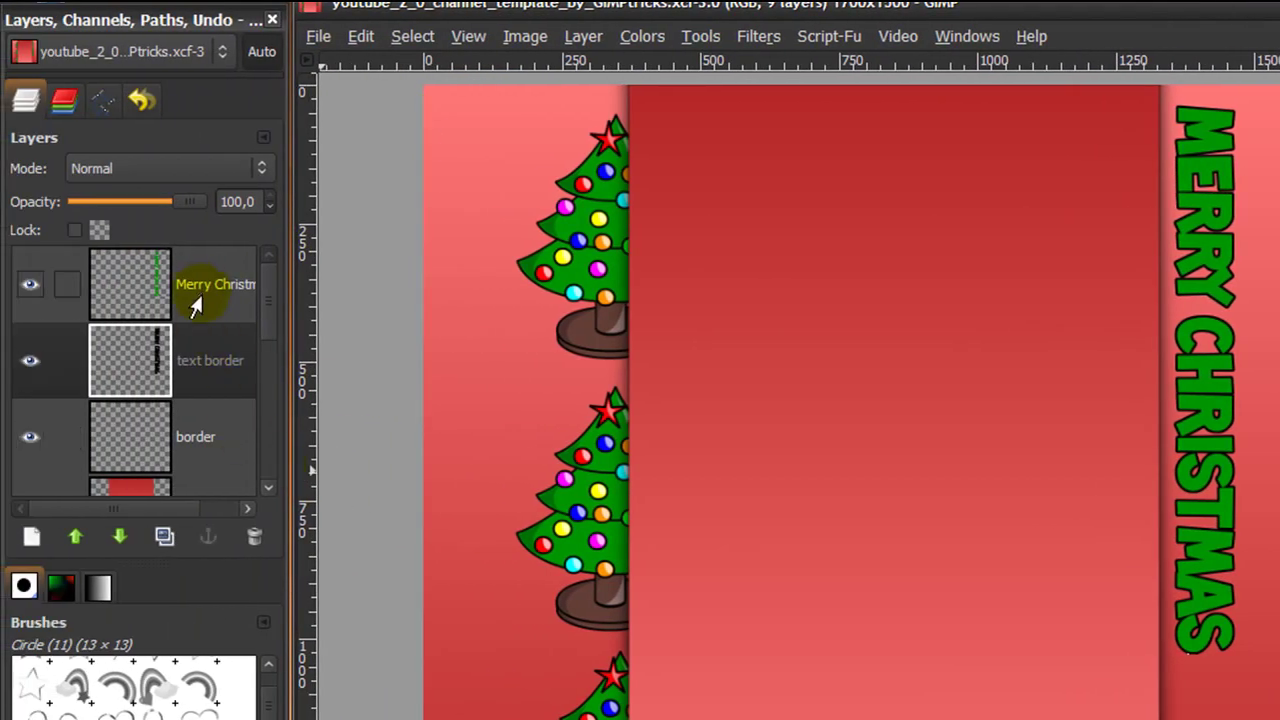
Make the border layer active and view the image at 100% zoom.
scroll(200, 320, down, 5)
scroll(207, 440, up, 2)
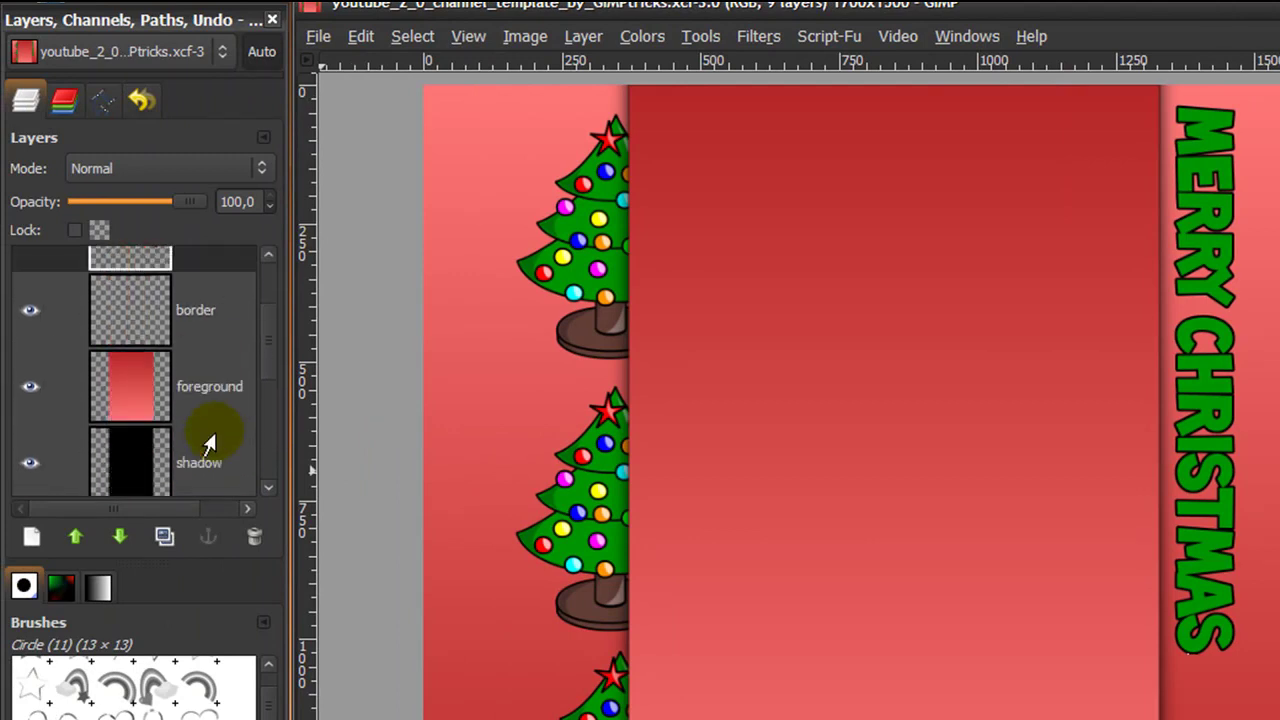
drag(106, 318, 870, 453)
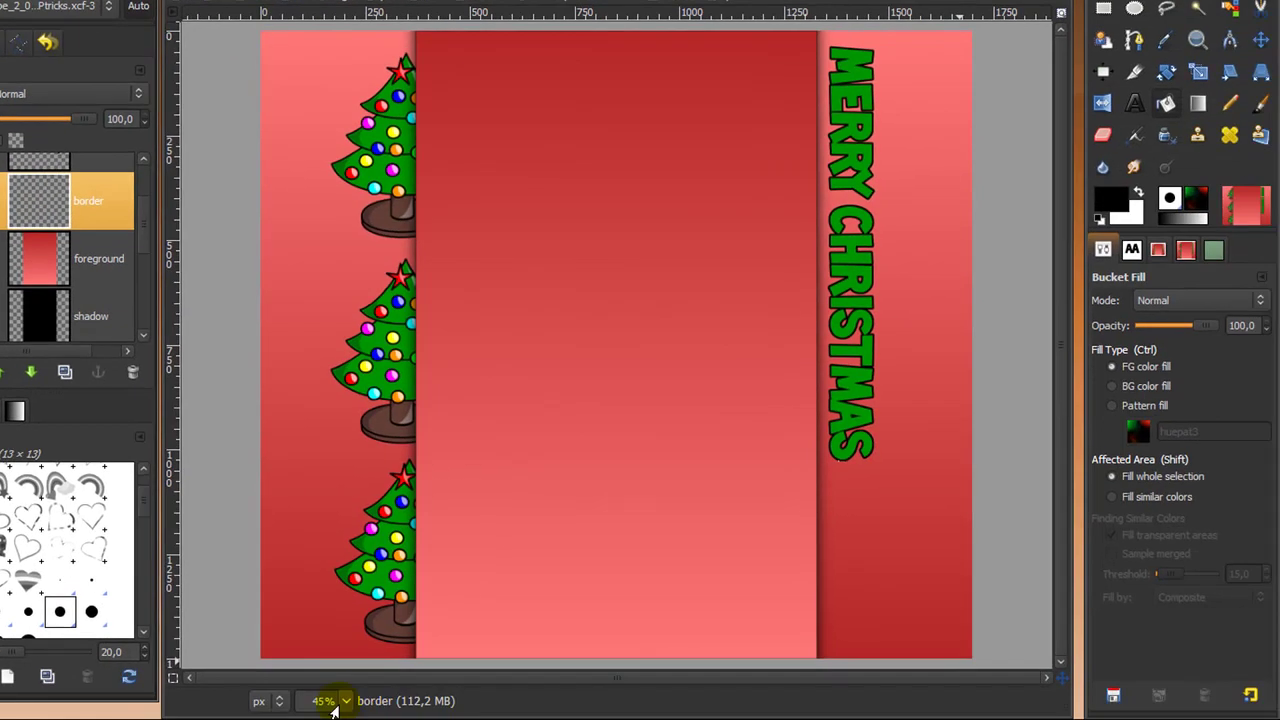
click(334, 706)
click(338, 544)
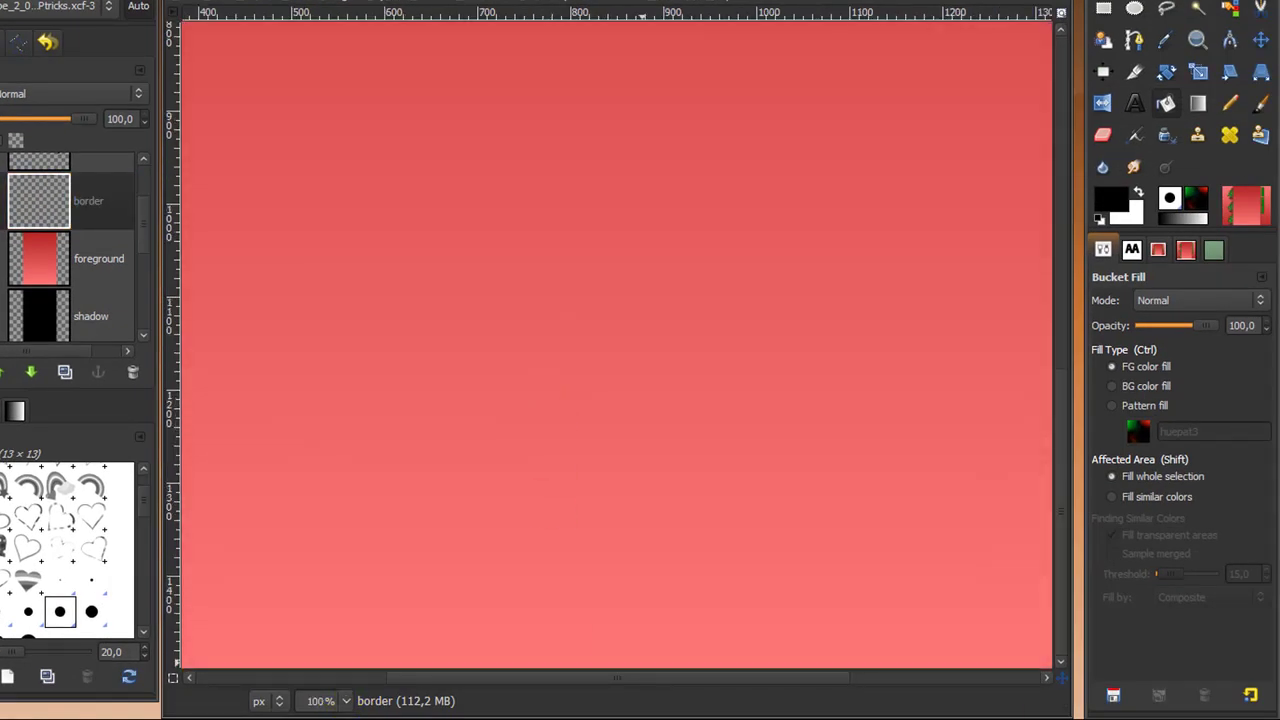
Erase stray pixels along the central column's bottom edge with the Circle (11) eraser.
drag(1049, 712, 1049, 719)
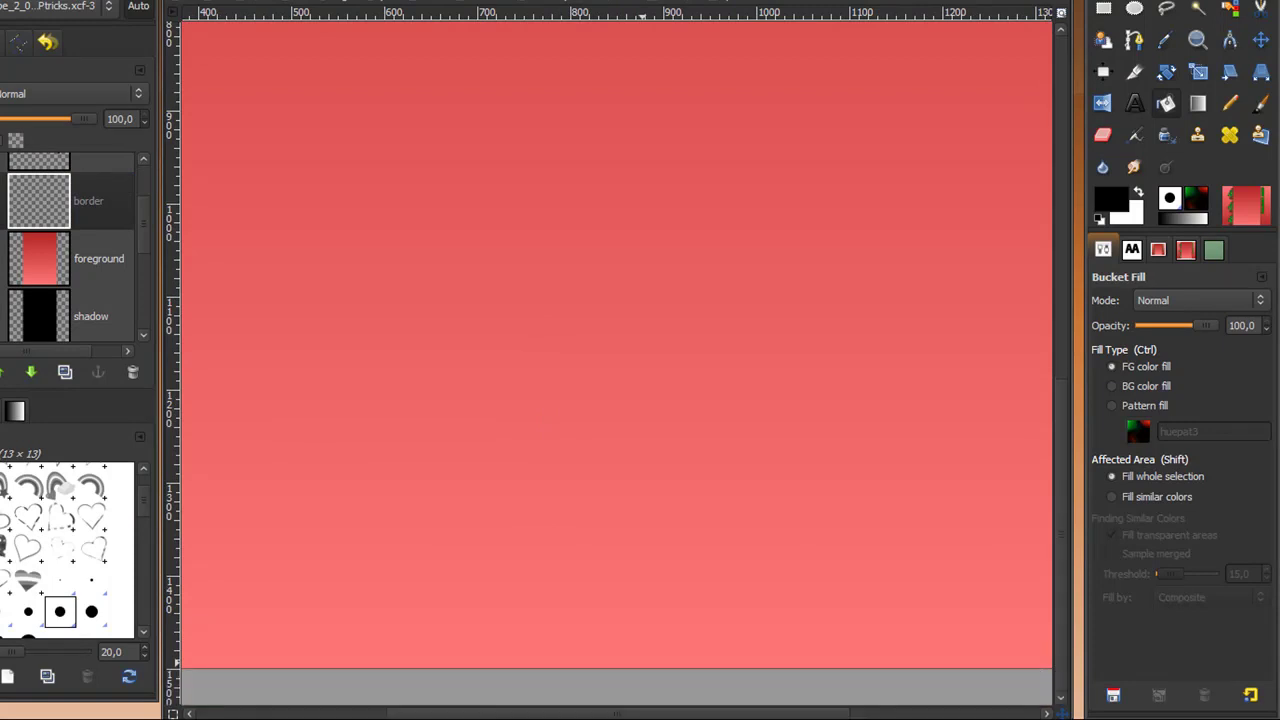
drag(663, 712, 623, 712)
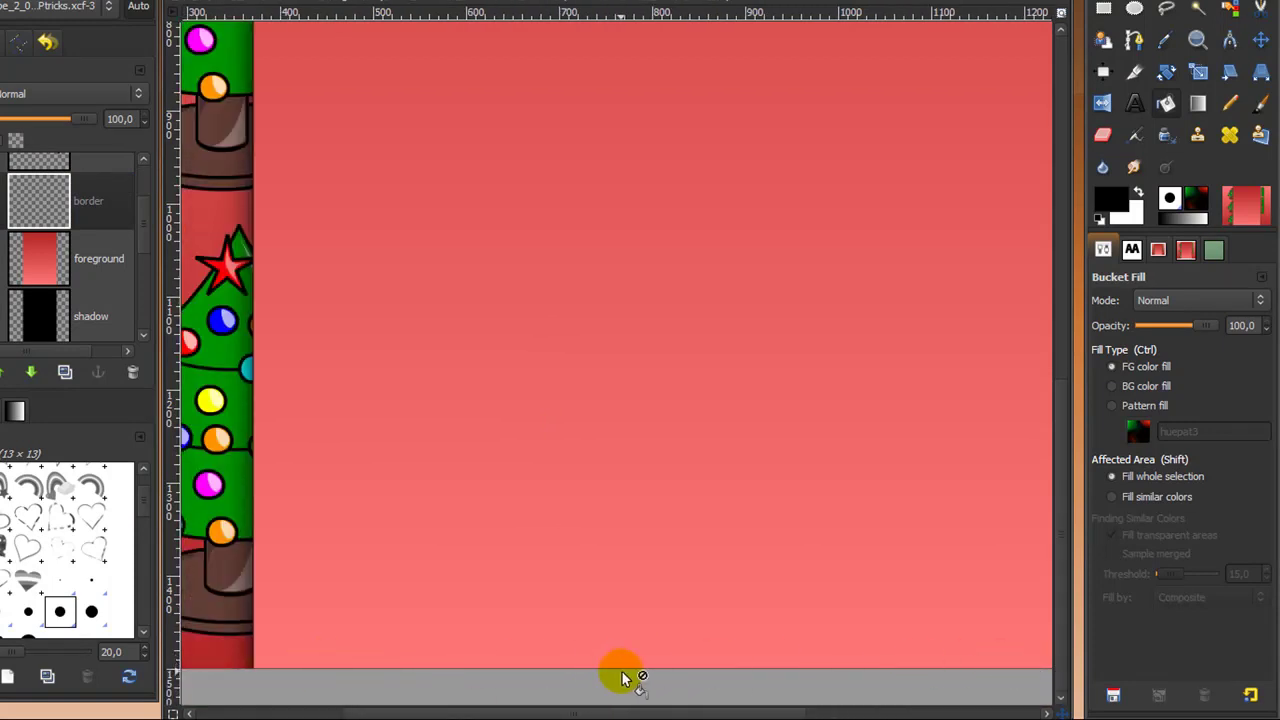
click(1100, 137)
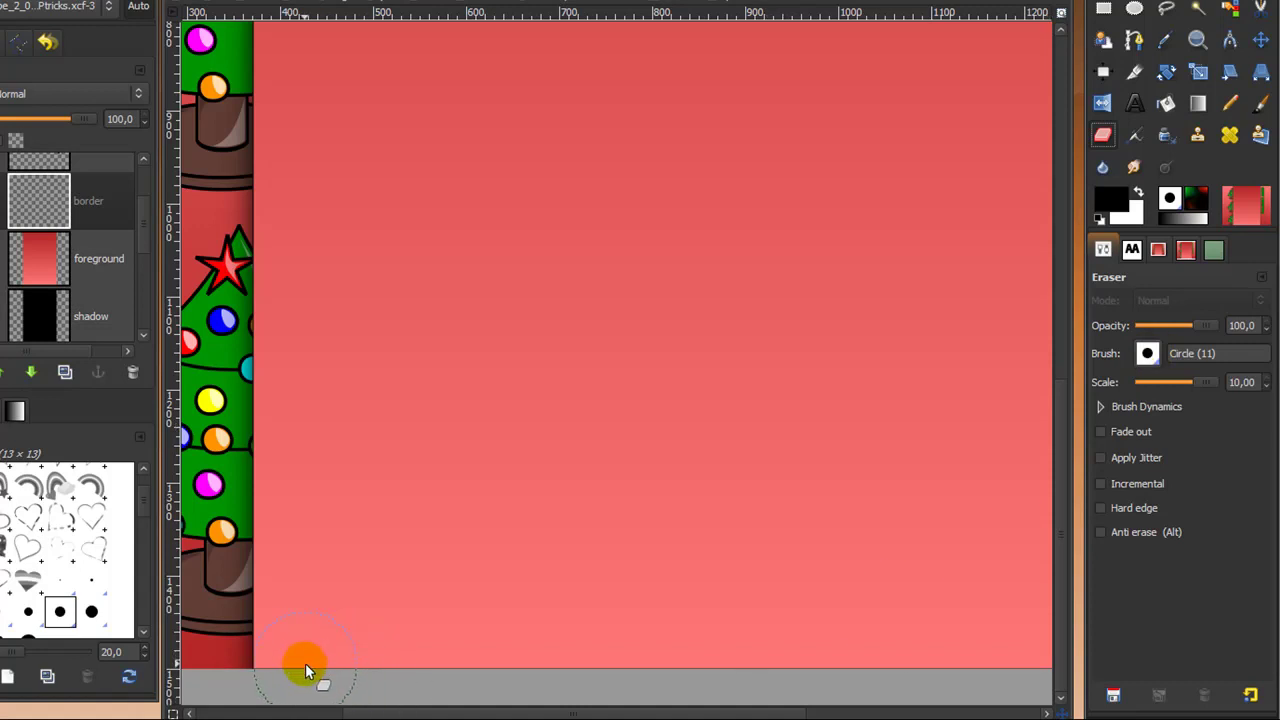
mouse_move(305, 663)
mouse_down()
mouse_move(926, 675)
mouse_move(794, 712)
mouse_move(940, 712)
mouse_move(805, 710)
mouse_move(662, 672)
mouse_move(801, 665)
mouse_move(474, 697)
mouse_move(662, 611)
mouse_up()
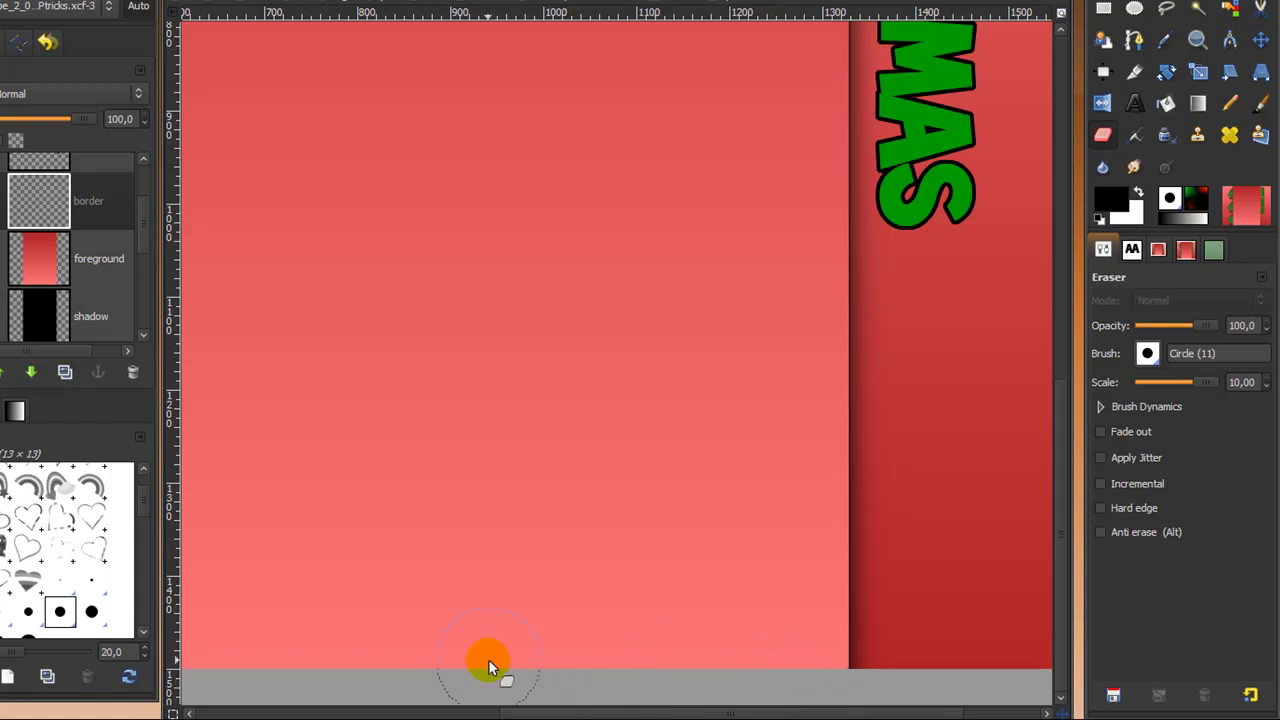
mouse_move(530, 692)
mouse_down()
mouse_move(577, 660)
mouse_move(485, 663)
mouse_move(561, 674)
mouse_up()
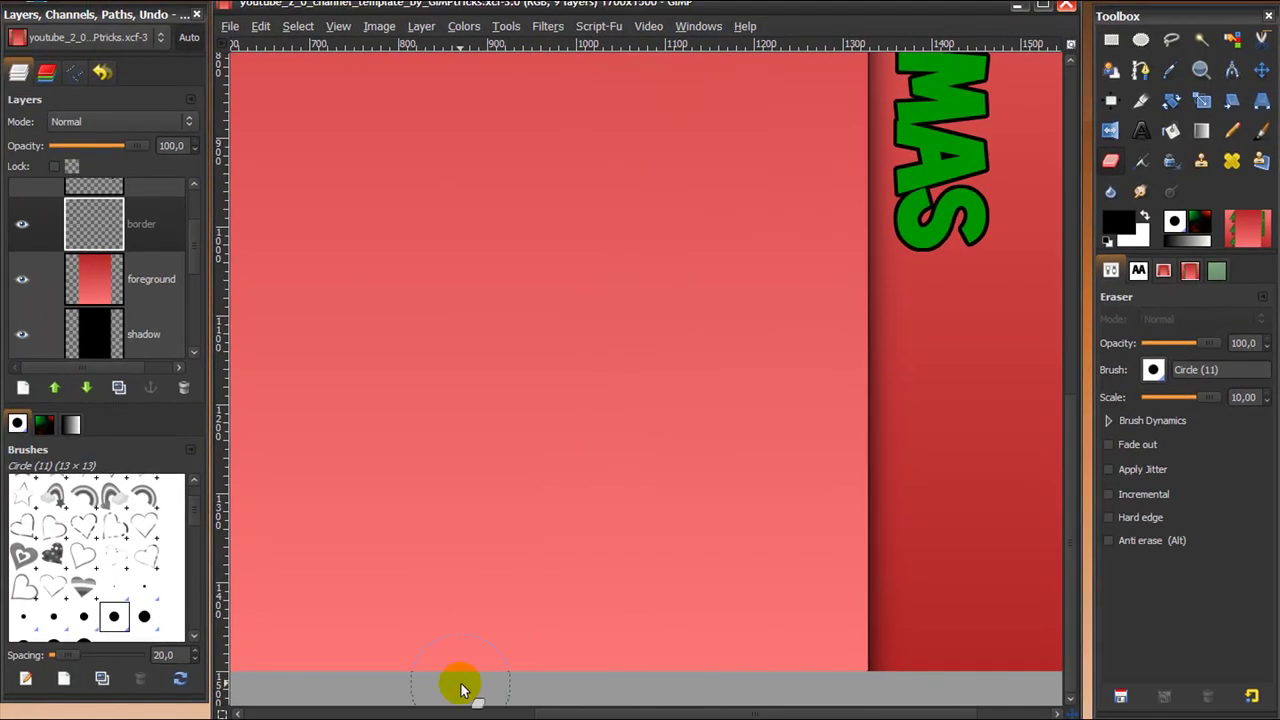
click(368, 716)
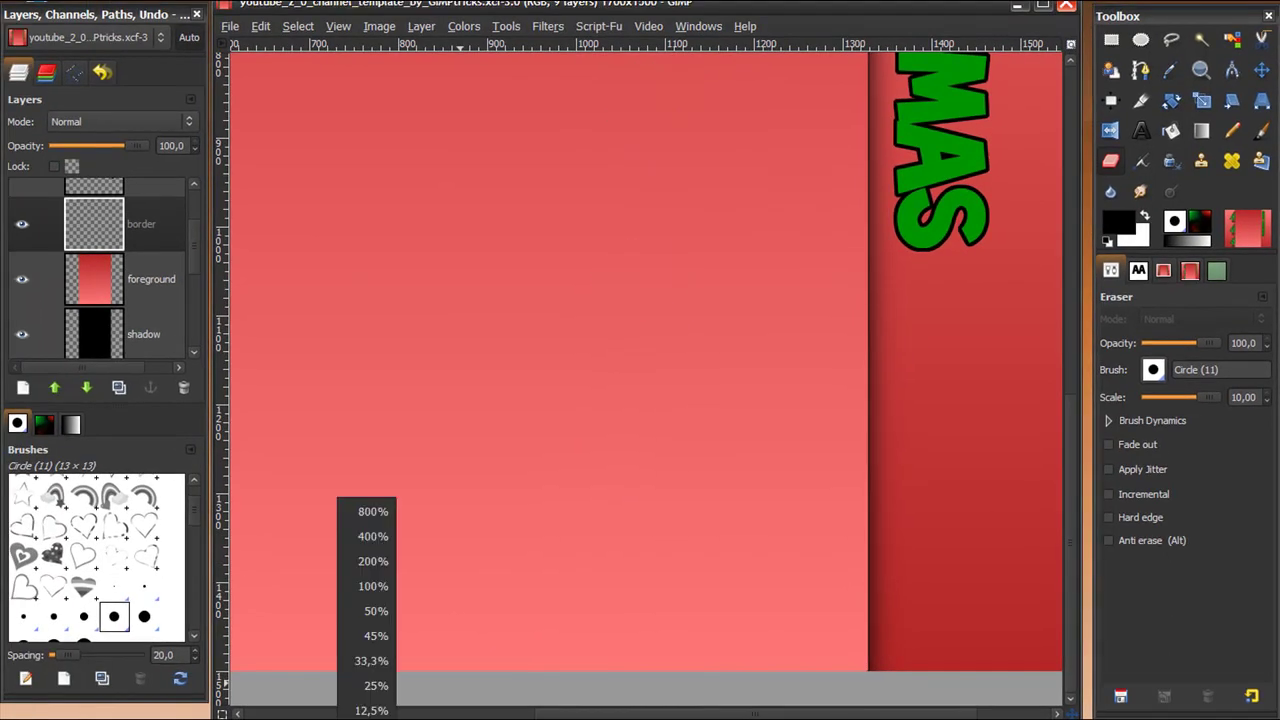
Zoom out from 100% so the whole banner fits in view.
click(368, 640)
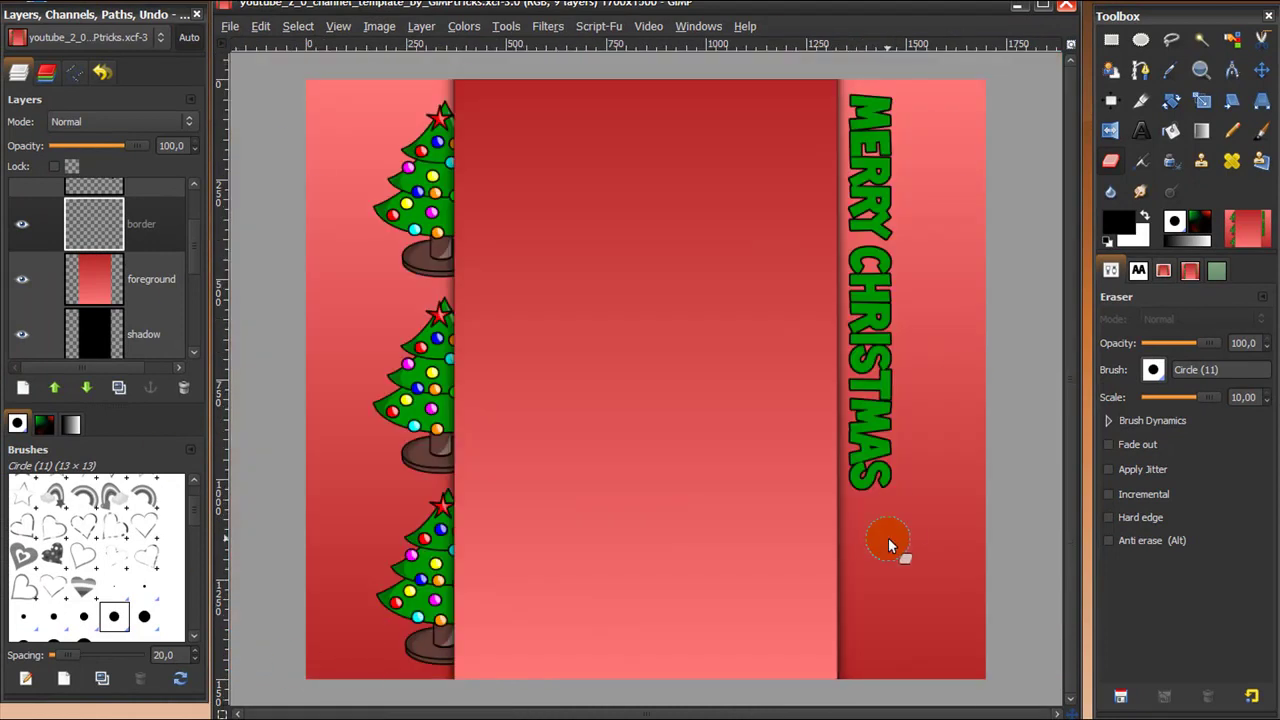